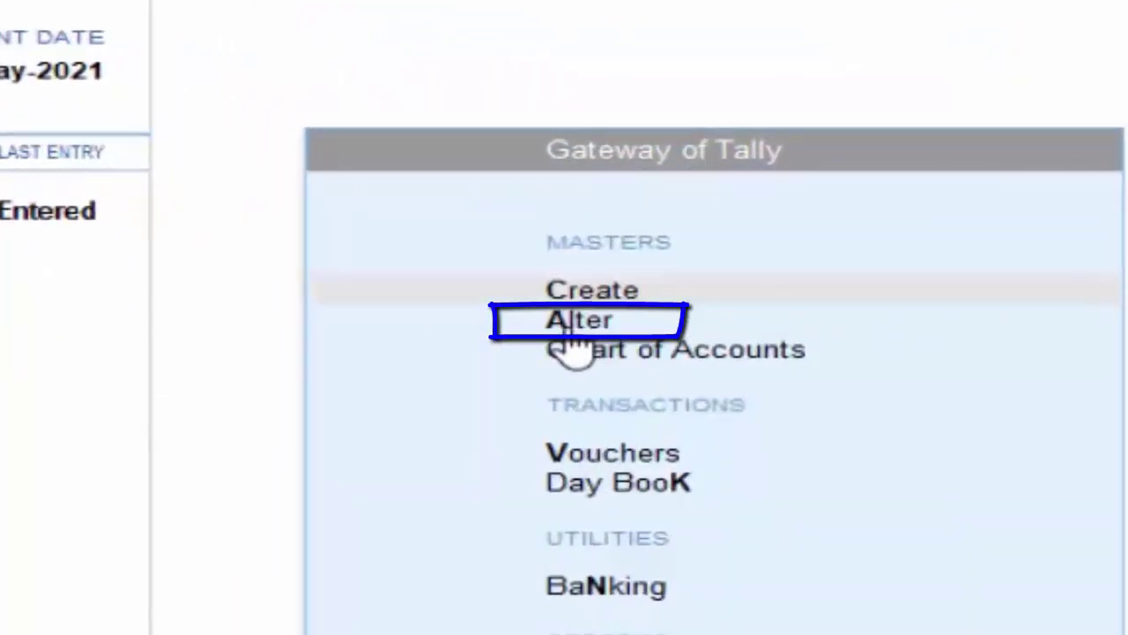
Step: Open the current company's alteration form to check its financial year and books beginning dates, and return to the Gateway
click(569, 335)
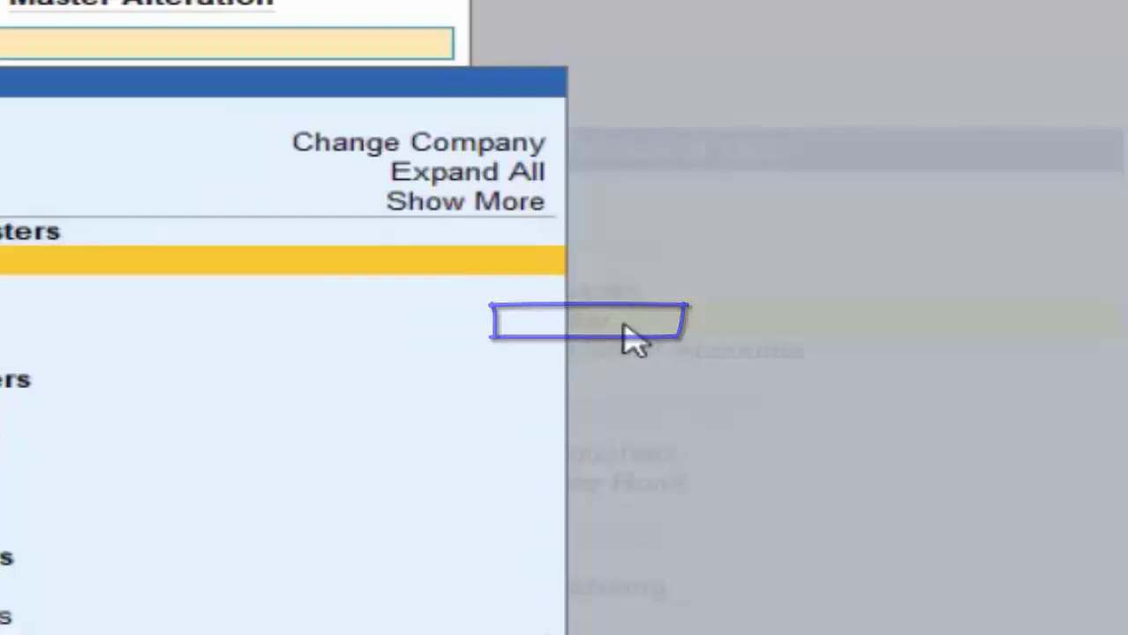
key(Escape)
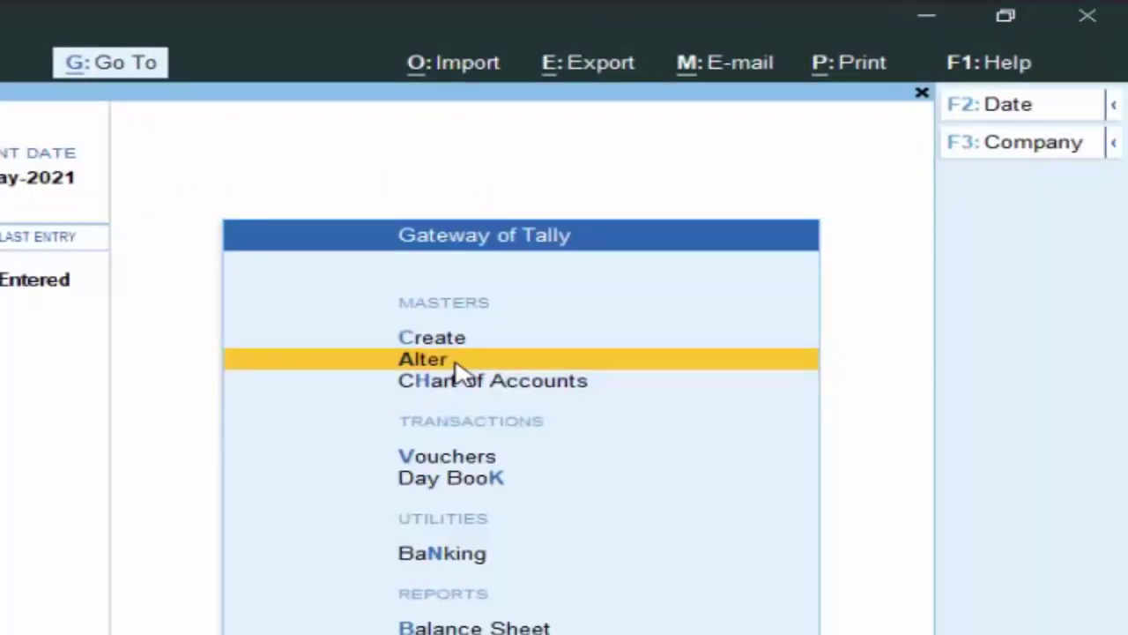
key(F3)
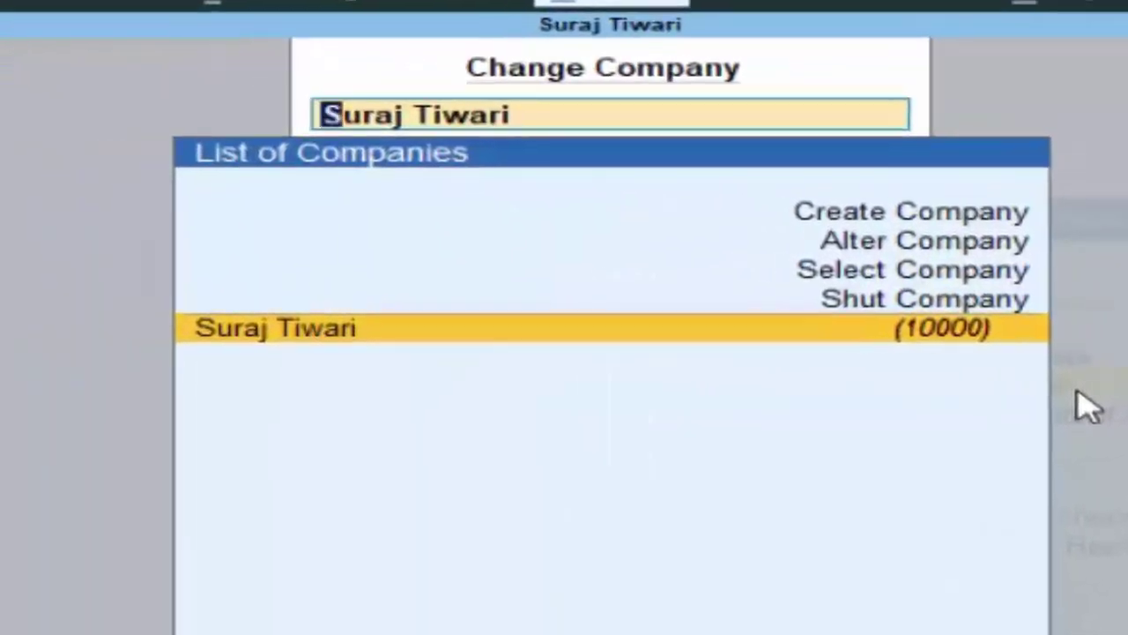
key(Up)
key(Up)
key(Up)
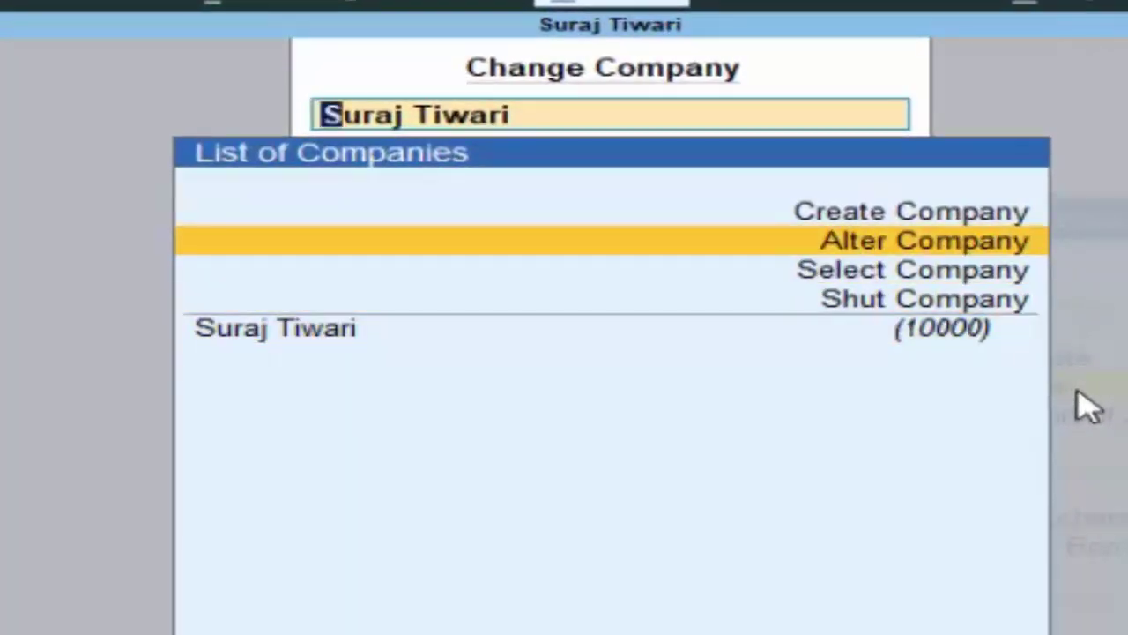
key(Return)
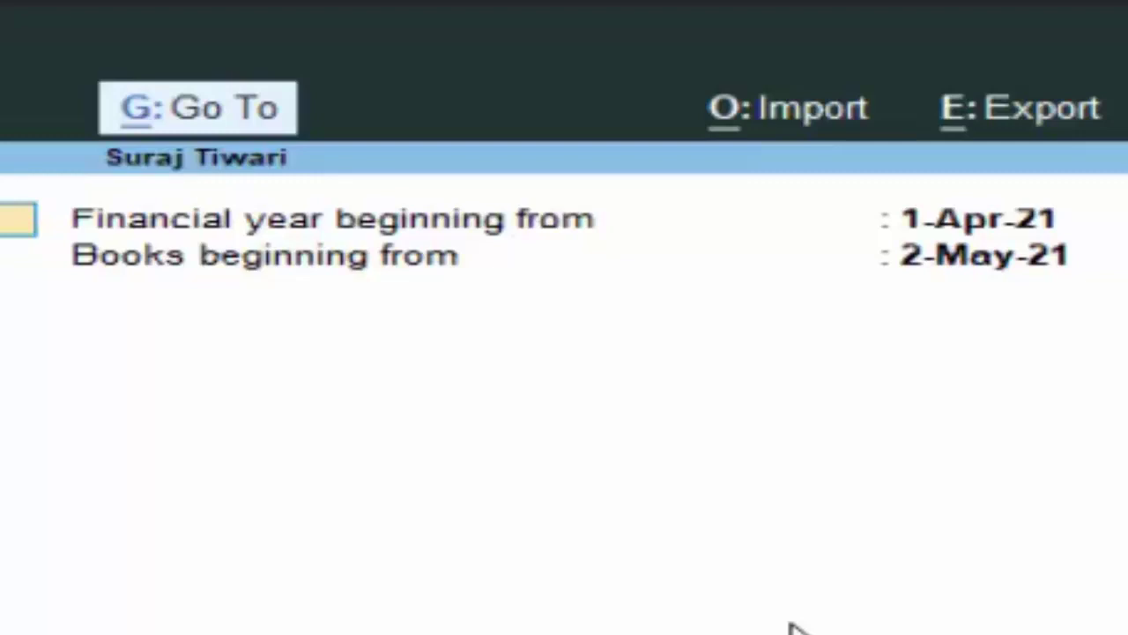
key(F3)
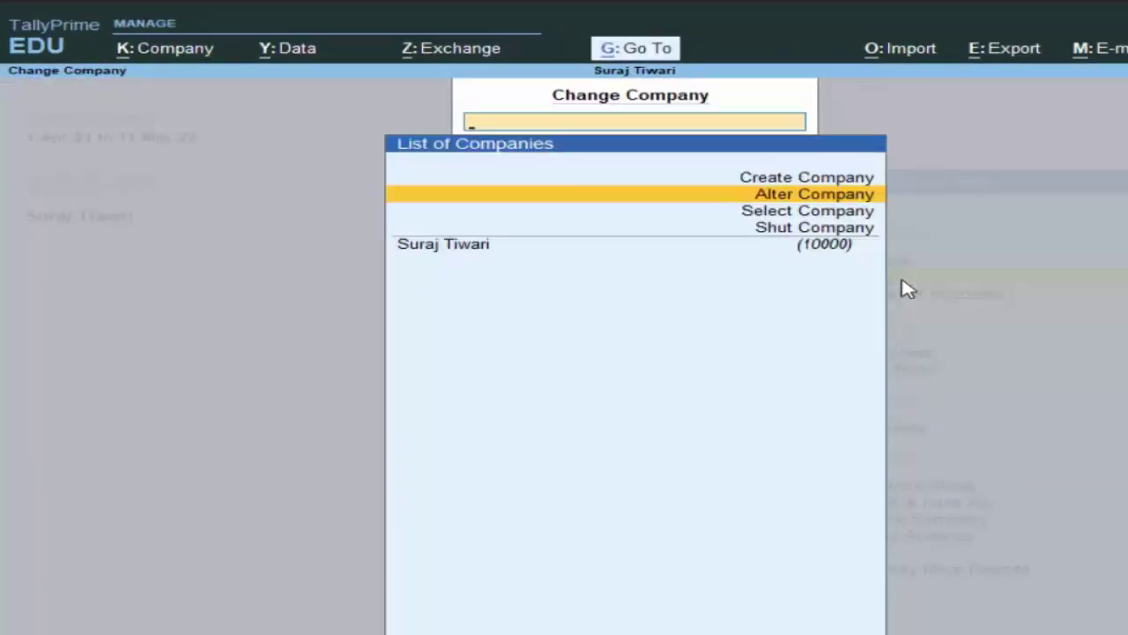
key(Escape)
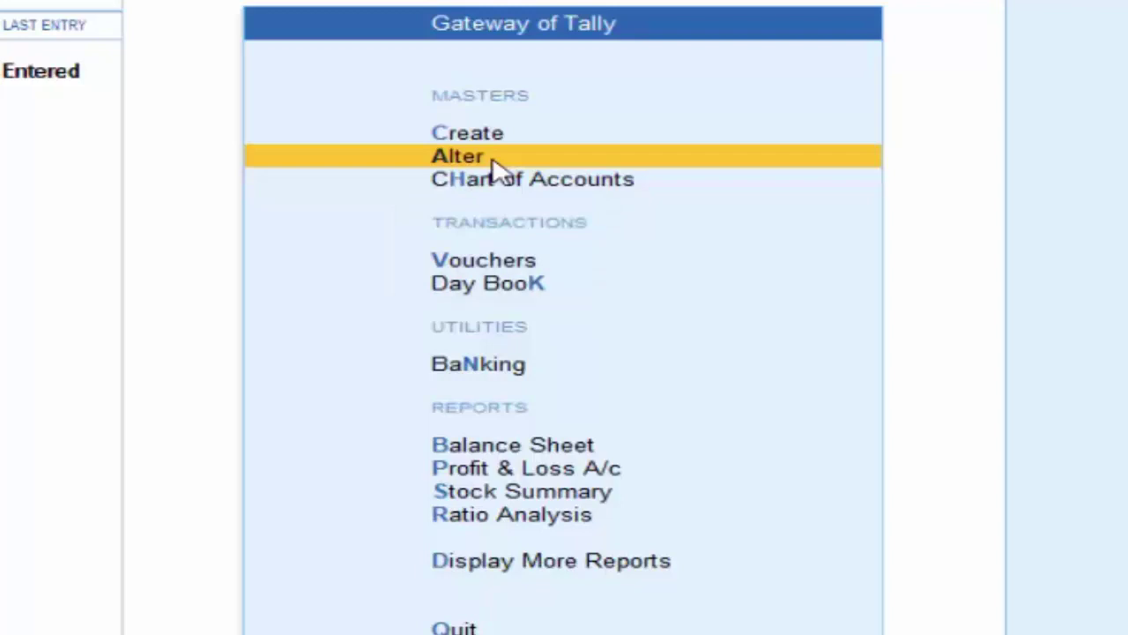
Step: Start a purchase voucher with supplier invoice number 123 and accept 2-May-21 as the invoice date
key(v)
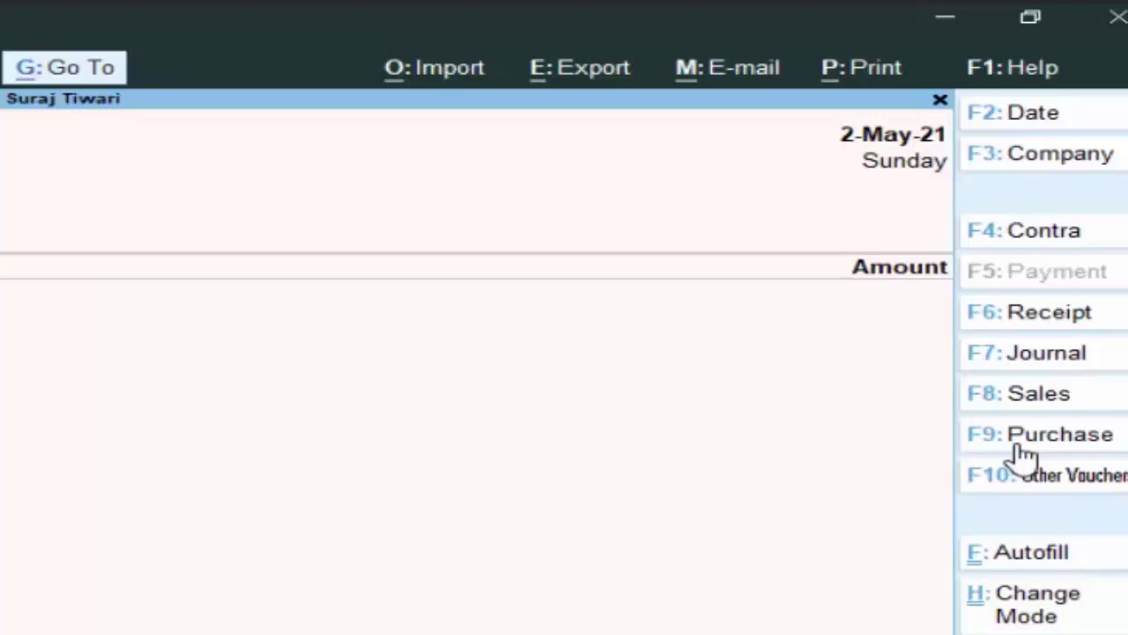
click(1024, 441)
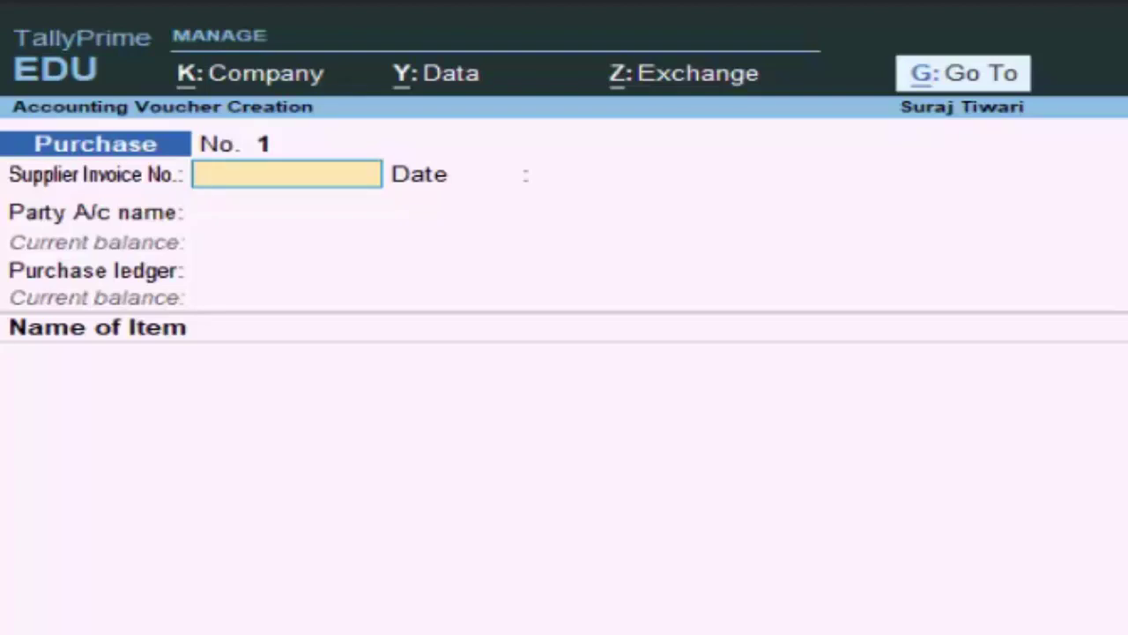
text(123)
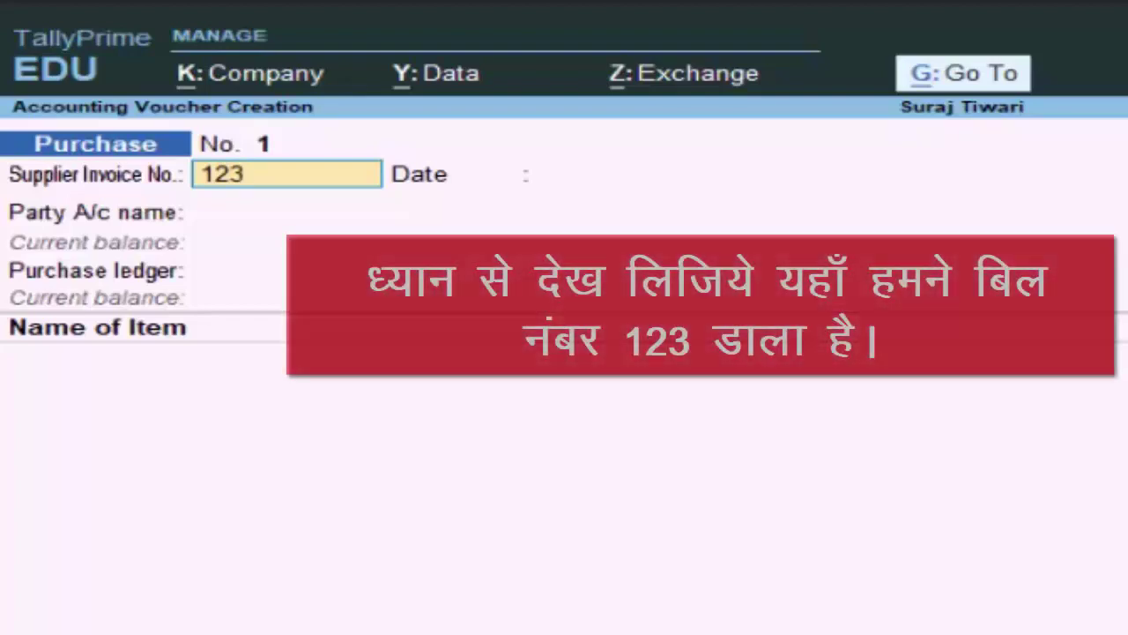
key(Return)
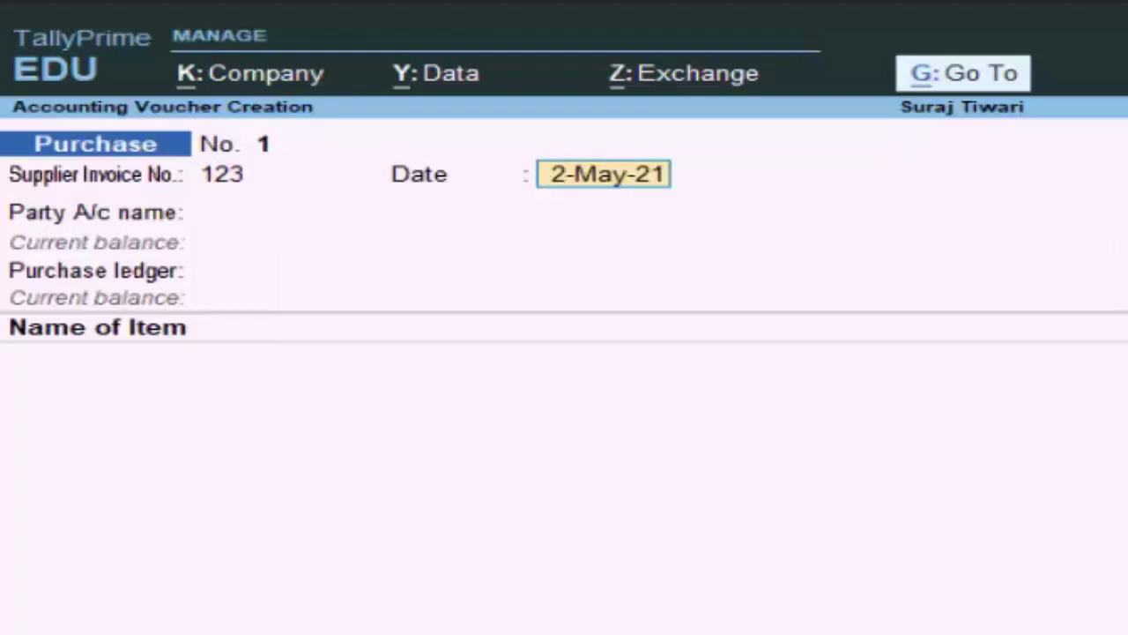
key(Return)
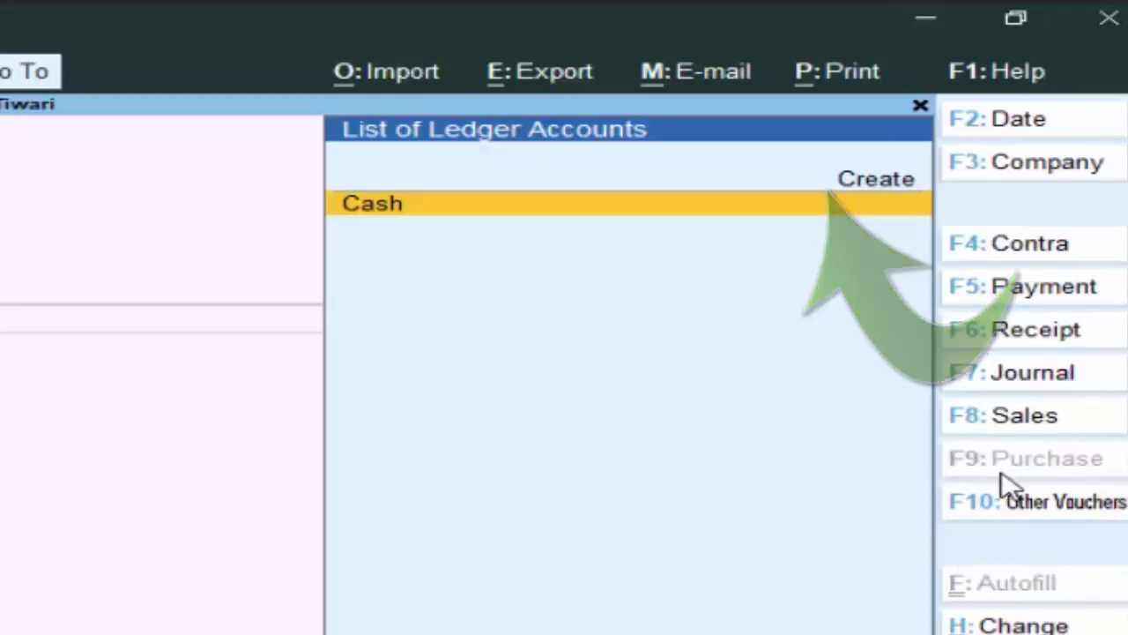
key(alt+c)
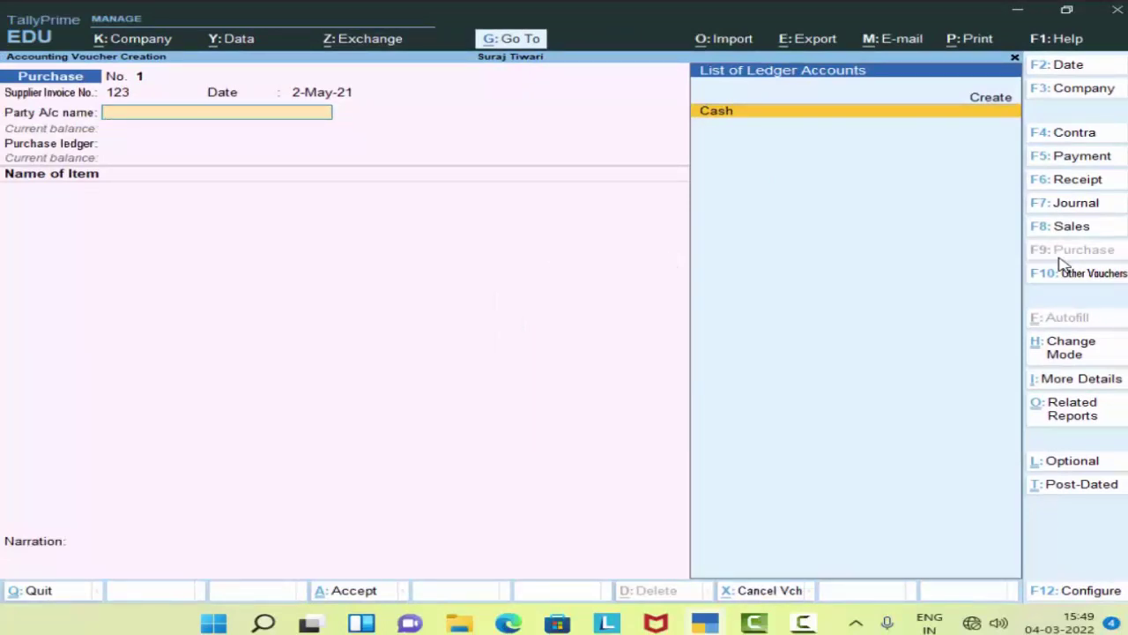
key(alt+c)
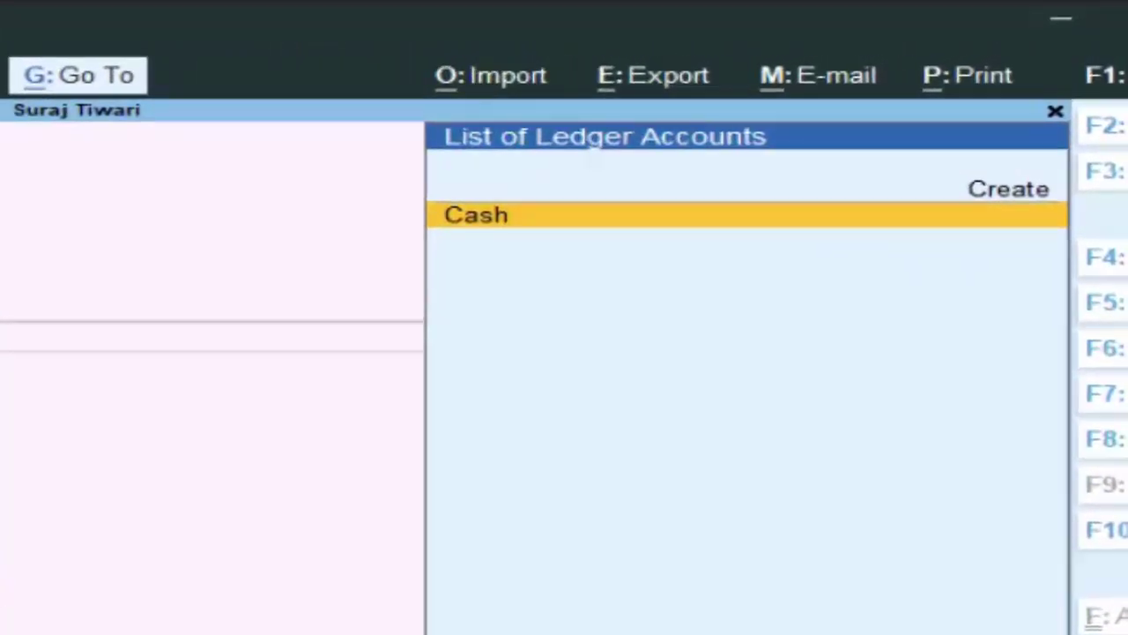
key(Up)
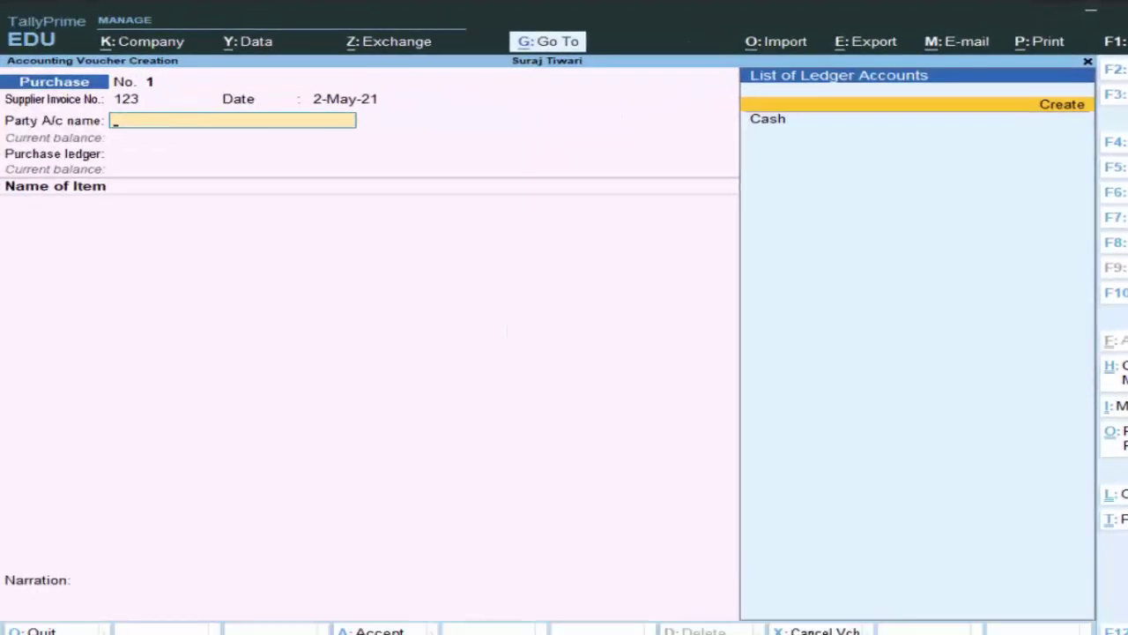
key(Down)
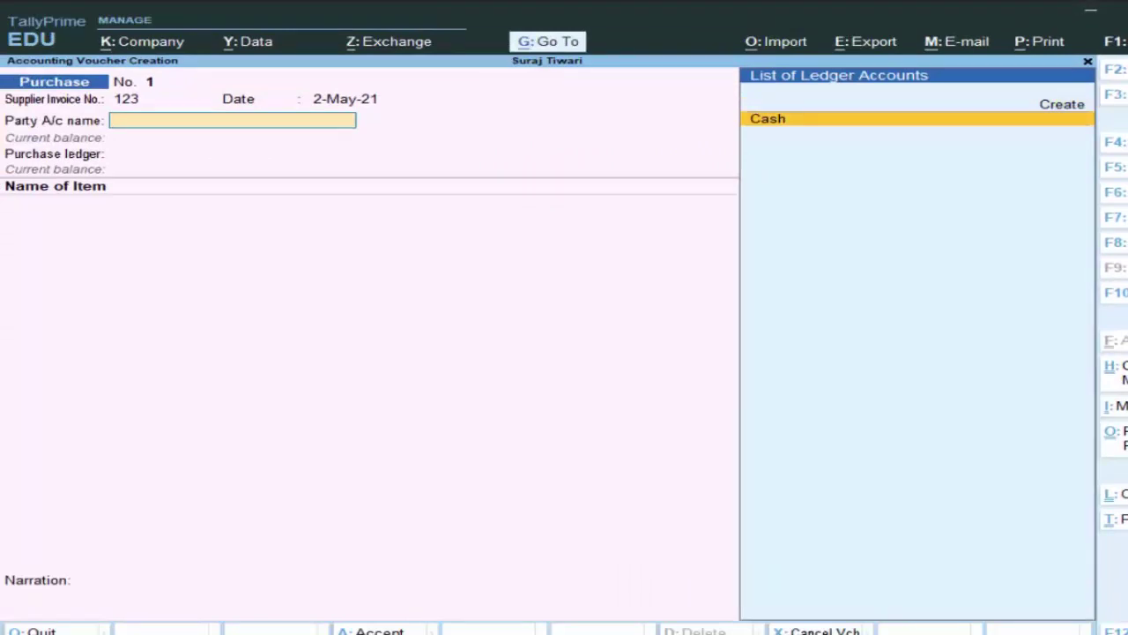
key(Up)
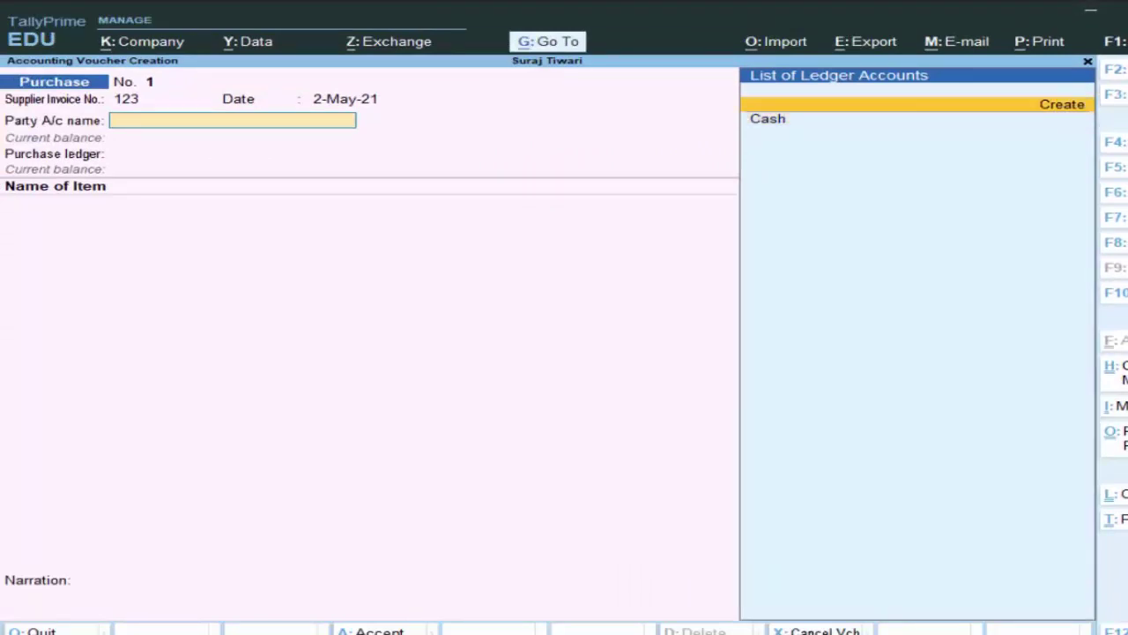
key(Return)
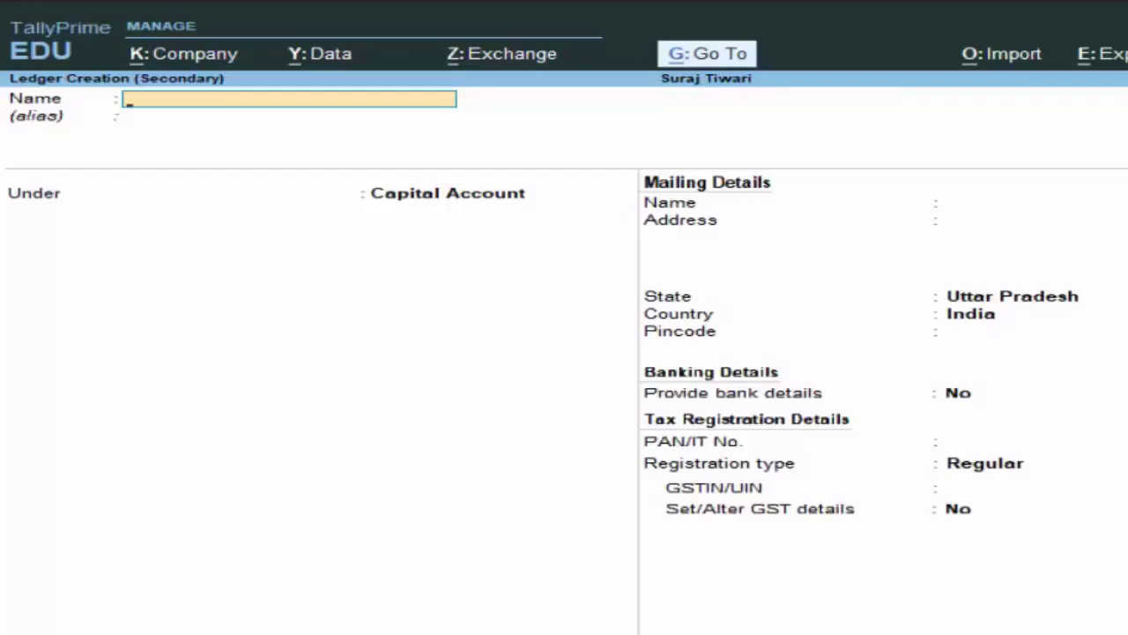
key(Escape)
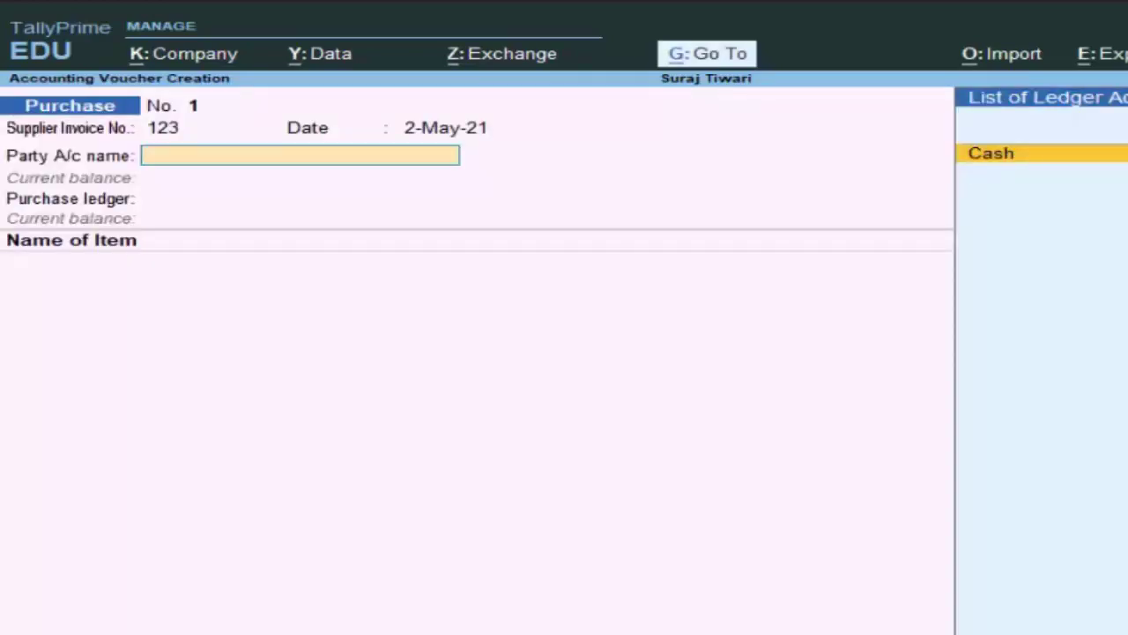
key(alt+c)
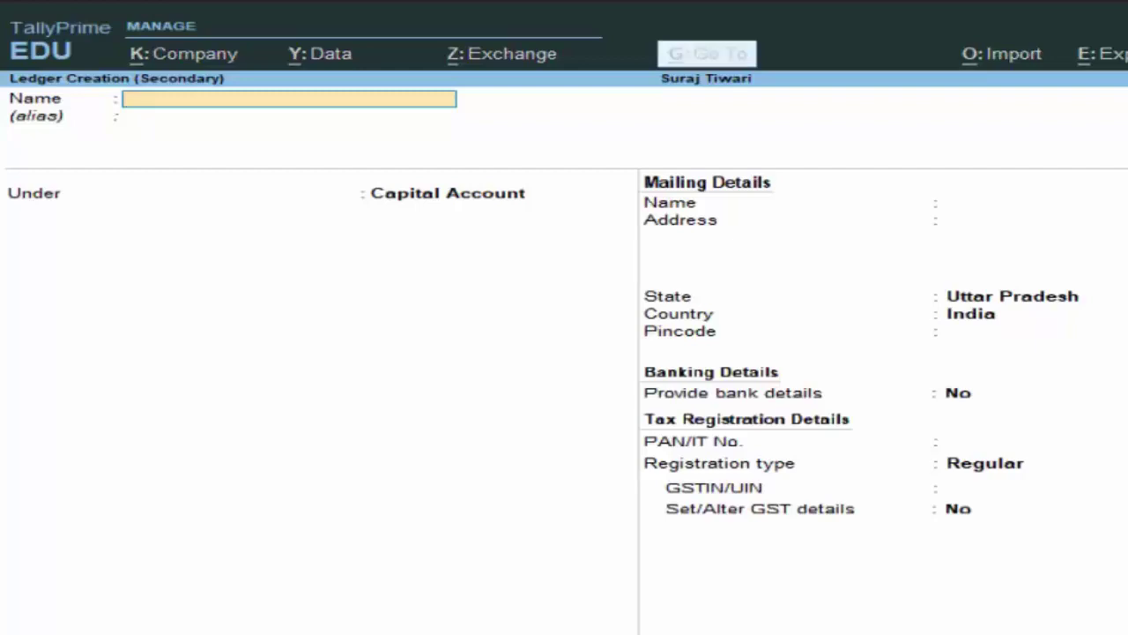
key(Escape)
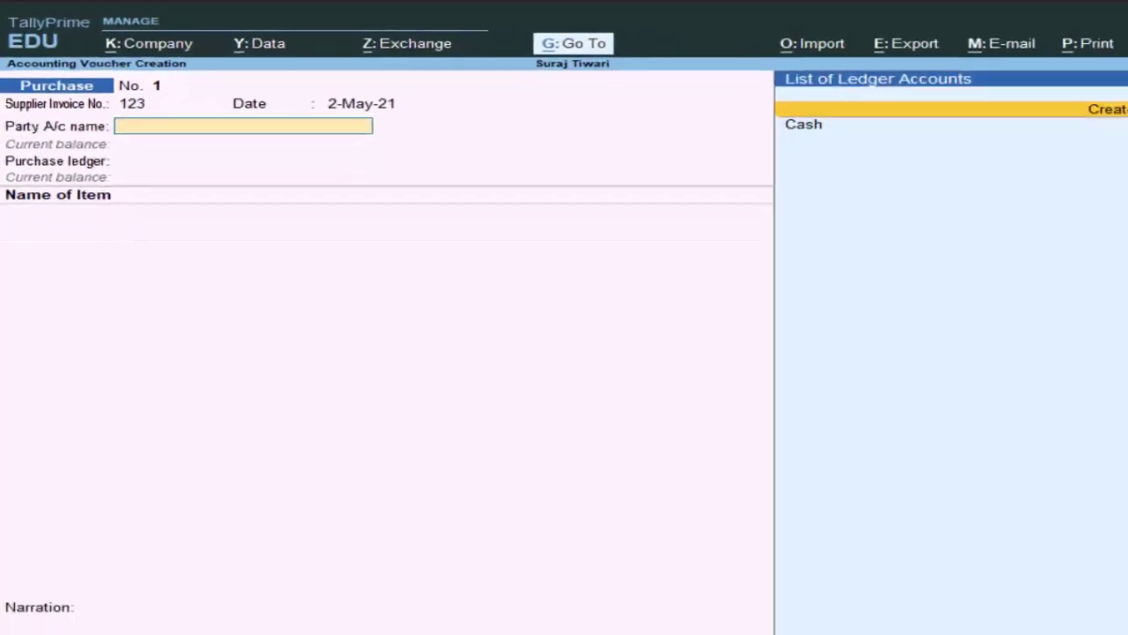
Step: Create a new party ledger from the voucher, named Whole Saler C, without an alias
key(Return)
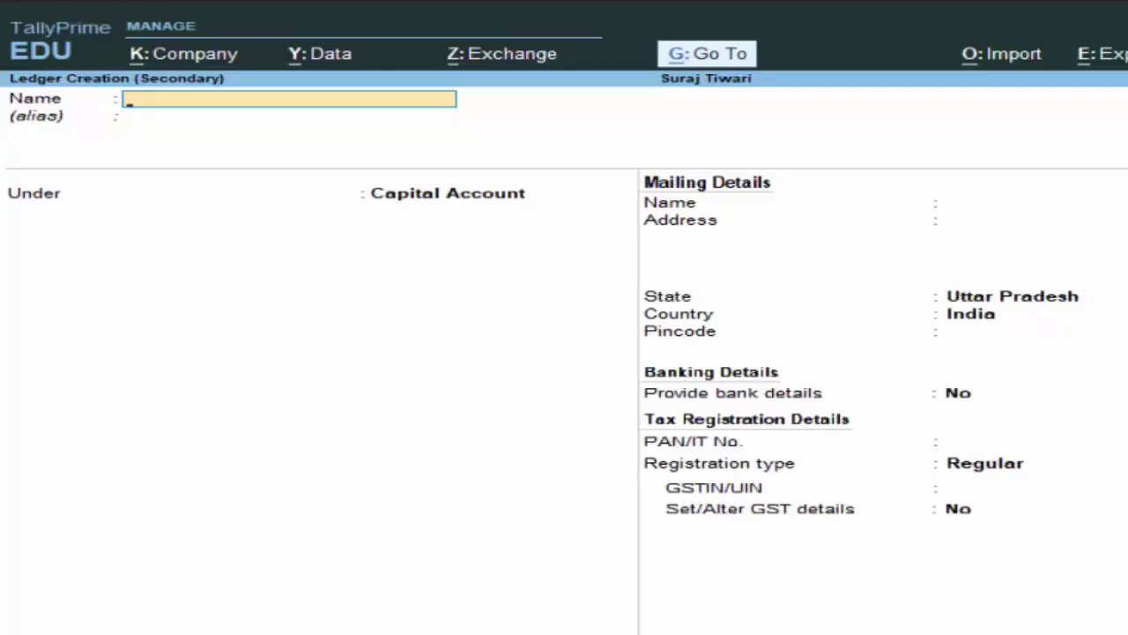
text(Whole Sale)
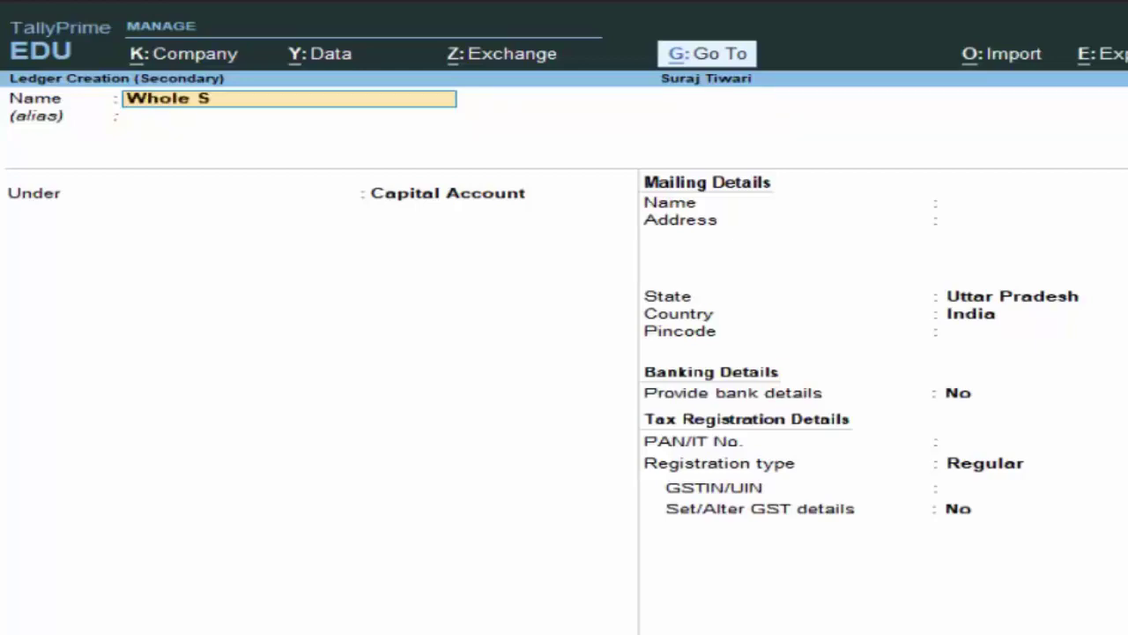
text(r C)
key(Return)
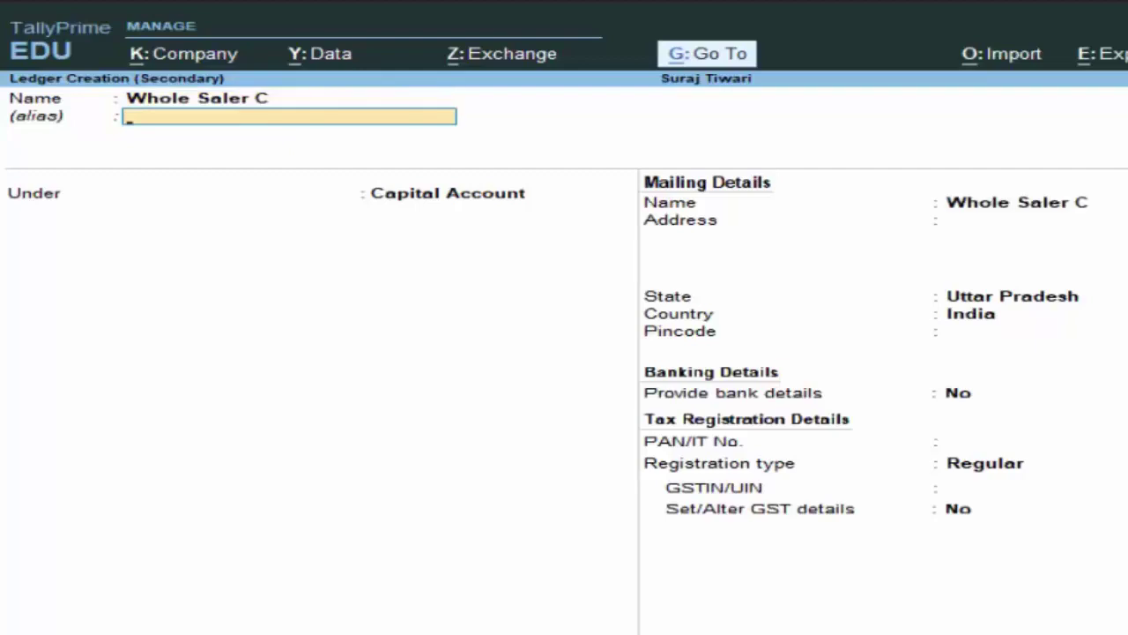
key(Return)
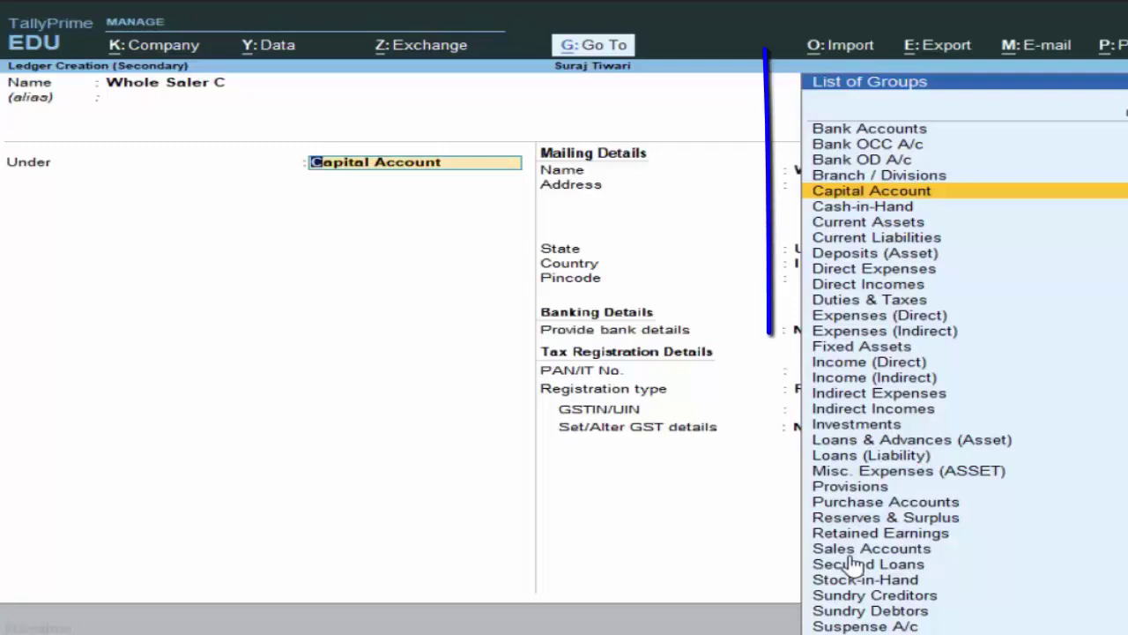
Step: Place the Whole Saler C ledger under the Sundry Creditors group
text(S)
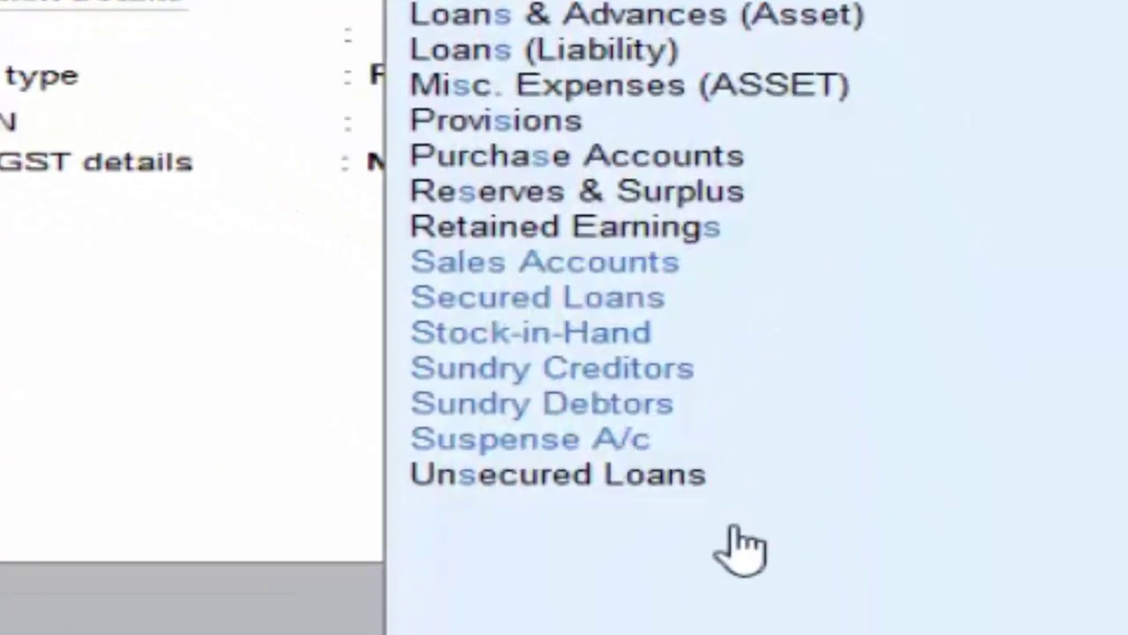
text(s)
key(Down)
key(Down)
key(Down)
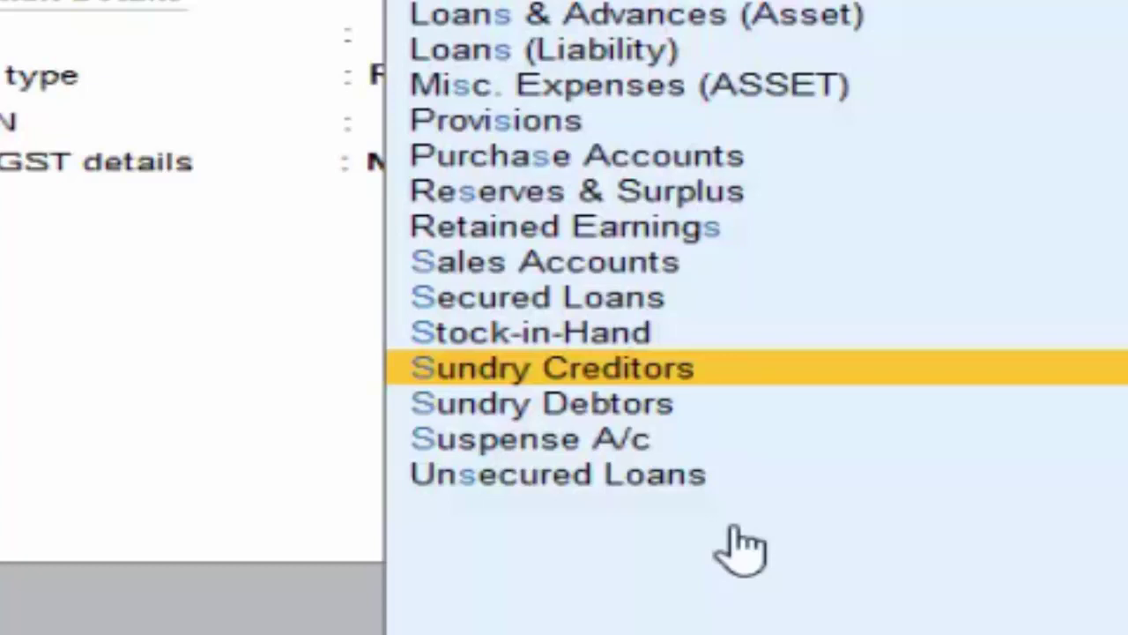
key(Return)
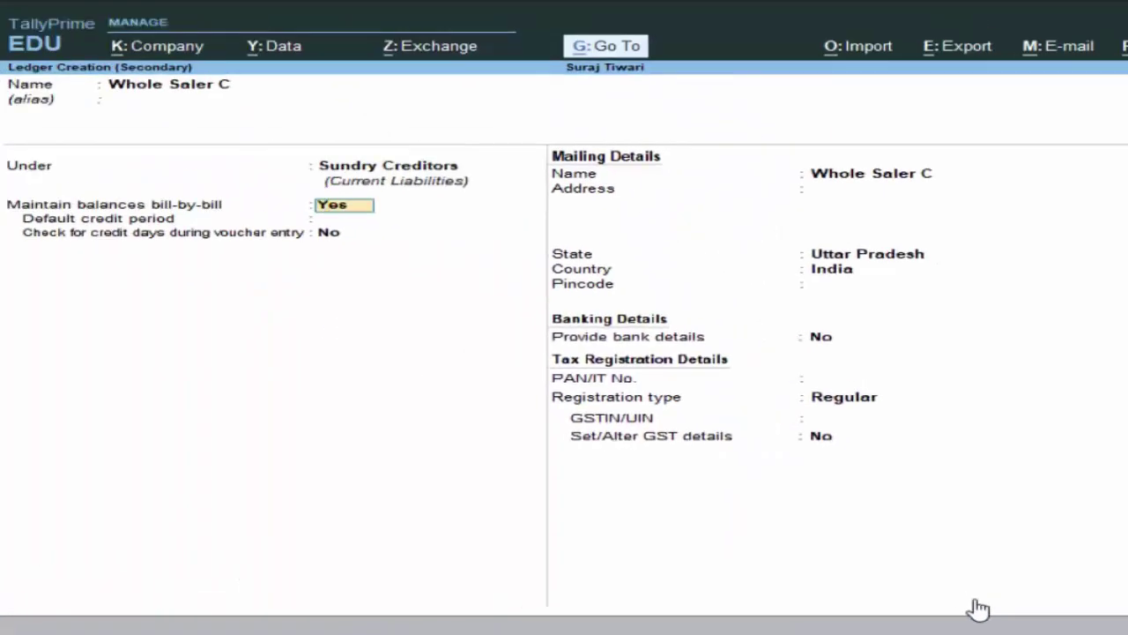
Step: Keep bill-by-bill balances at Yes and the credit days check at No, and accept Uttar Pradesh as state with the address blank
key(Return)
key(Return)
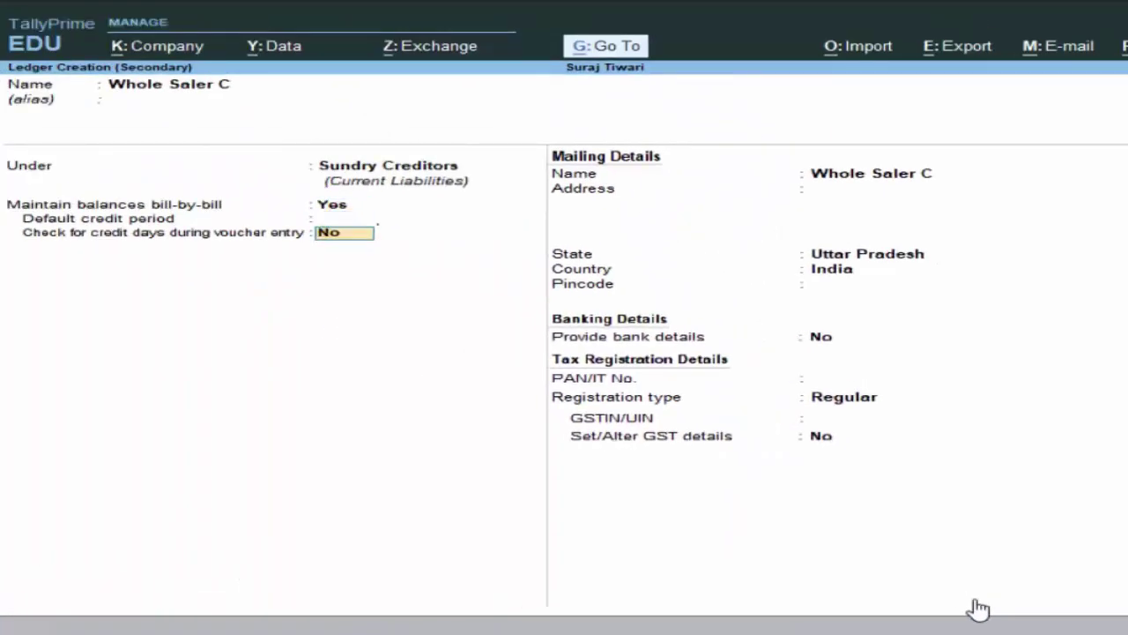
key(Return)
key(Return)
key(Return)
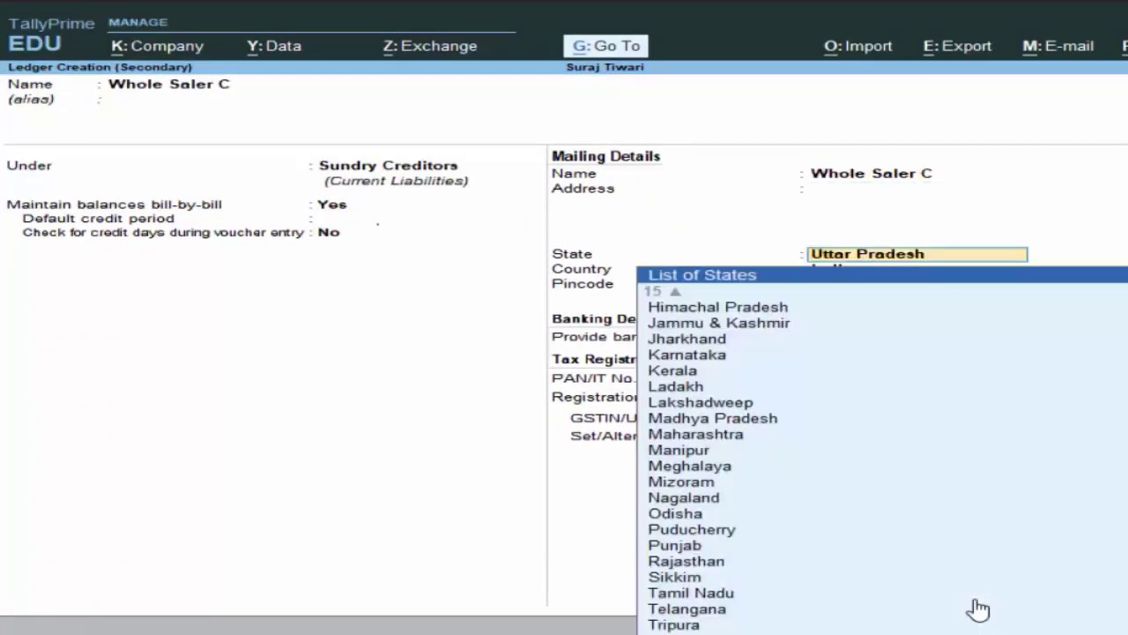
key(Return)
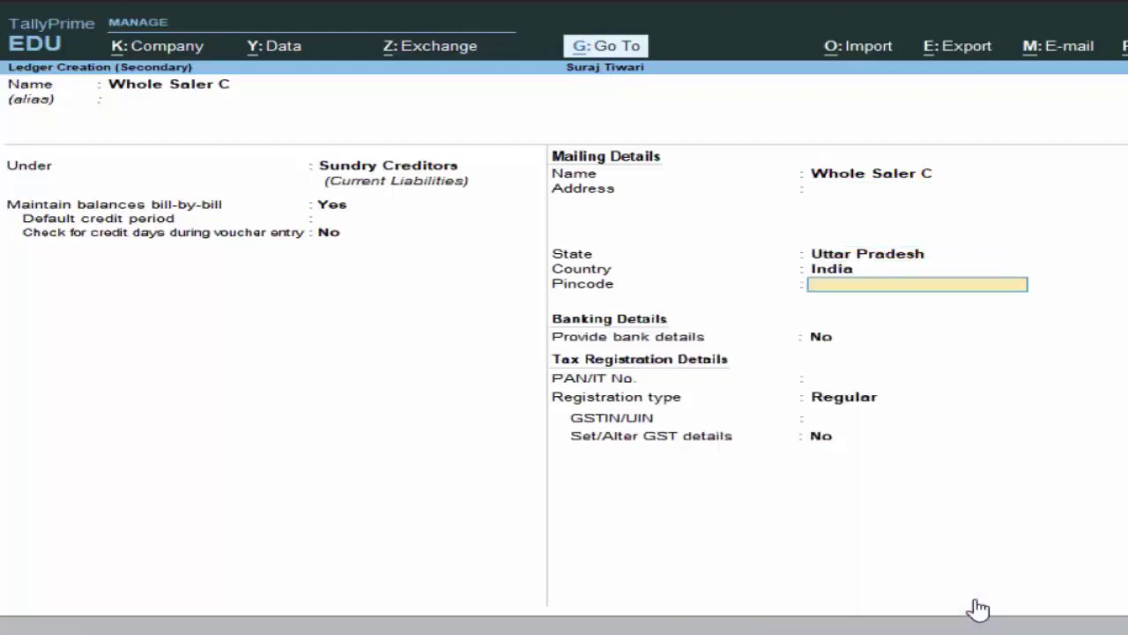
key(BackSpace)
key(BackSpace)
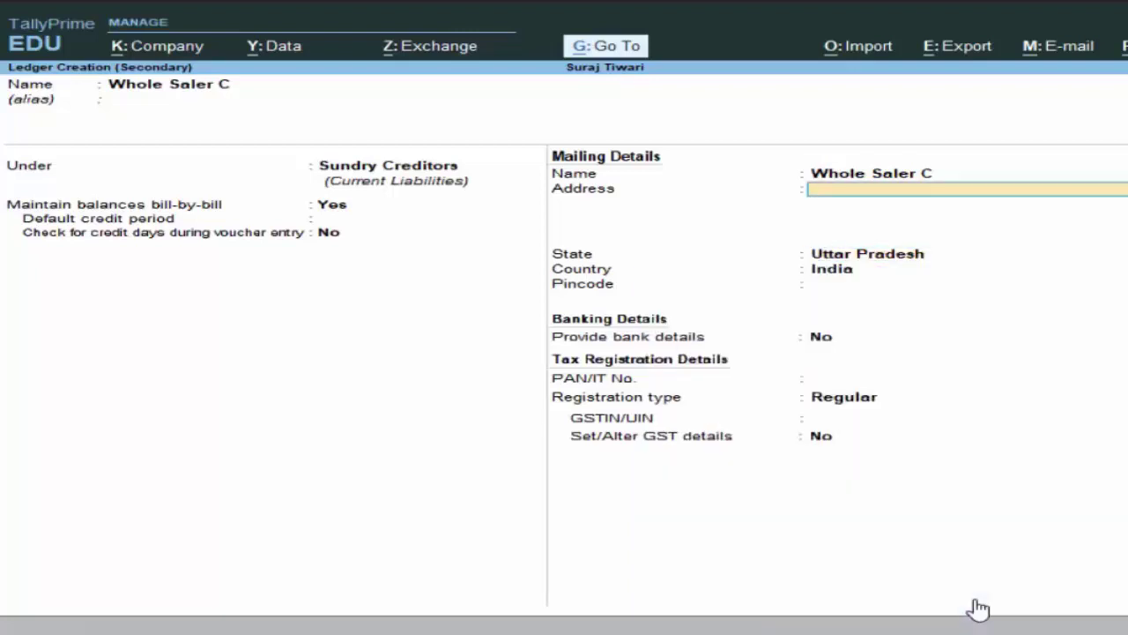
key(Return)
key(Return)
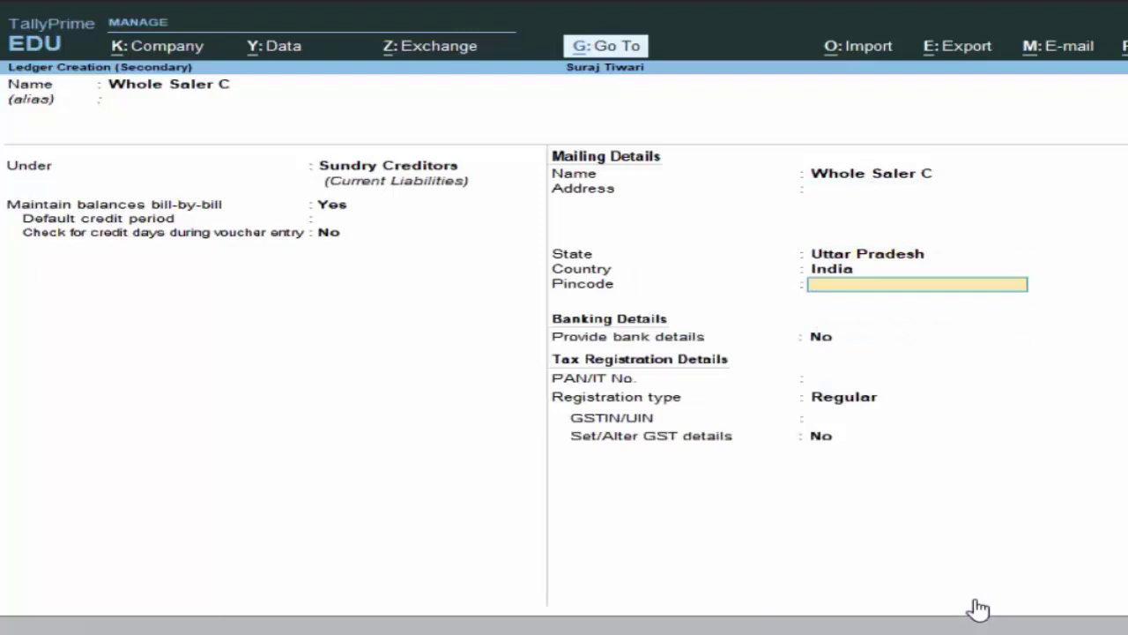
Step: Leave pincode, PAN and GSTIN blank, keep bank details at No and registration type Regular, and save the Whole Saler C ledger
key(Return)
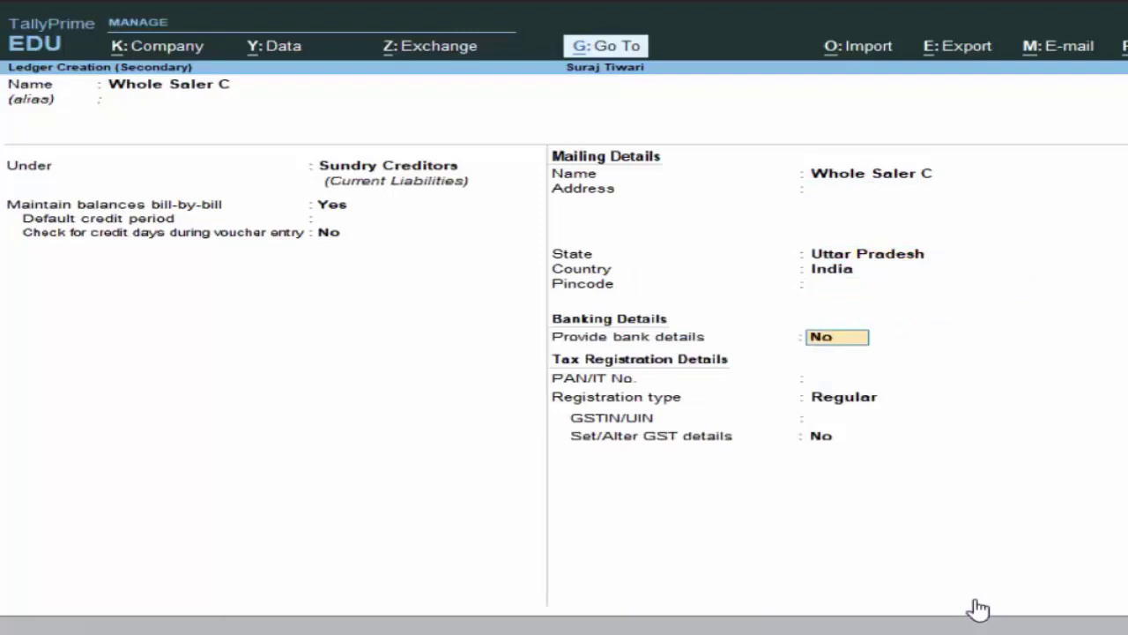
key(Return)
key(Return)
key(Return)
key(Return)
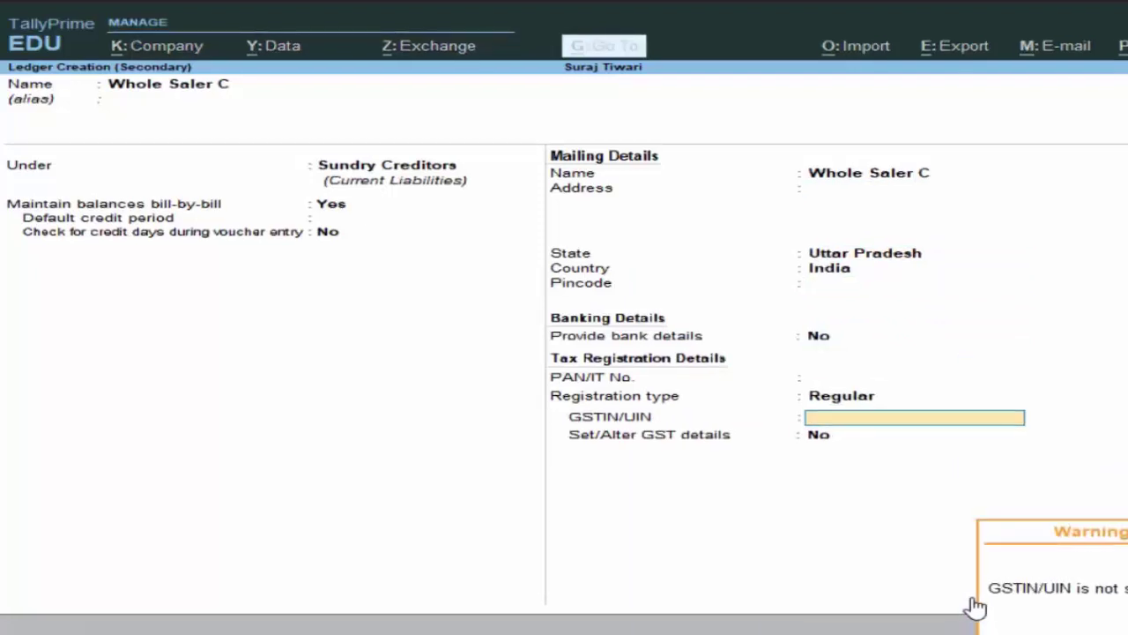
key(Return)
key(Return)
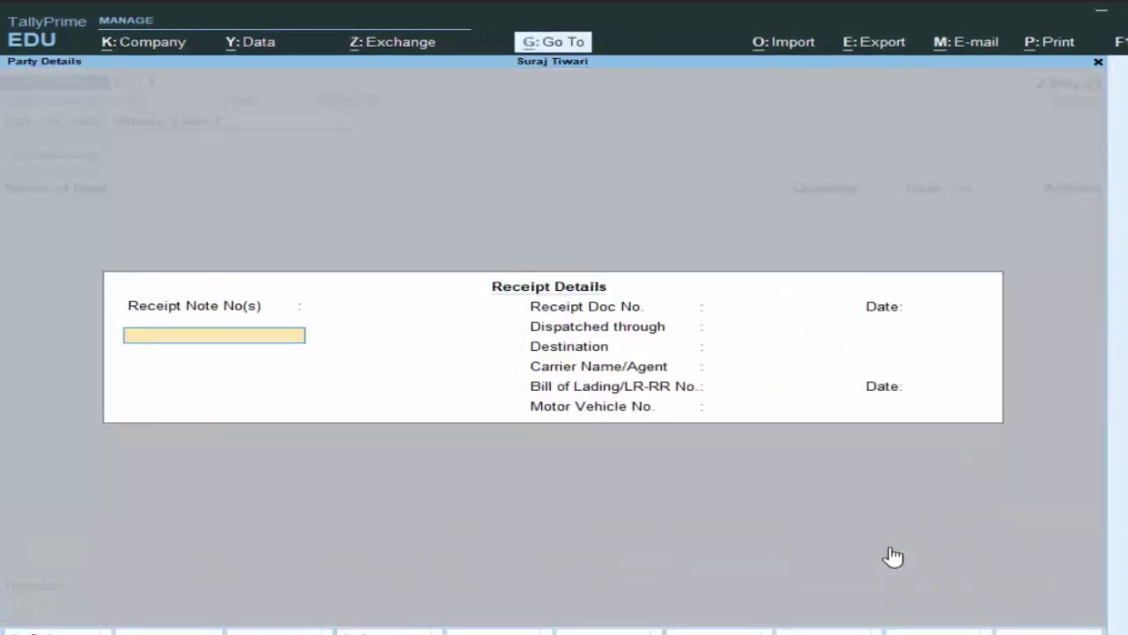
Step: Leave all receipt details blank and accept the supplier's party details with Uttar Pradesh, India and no GSTIN
key(Return)
key(Return)
key(Return)
key(Return)
key(Return)
key(Return)
key(Return)
key(Return)
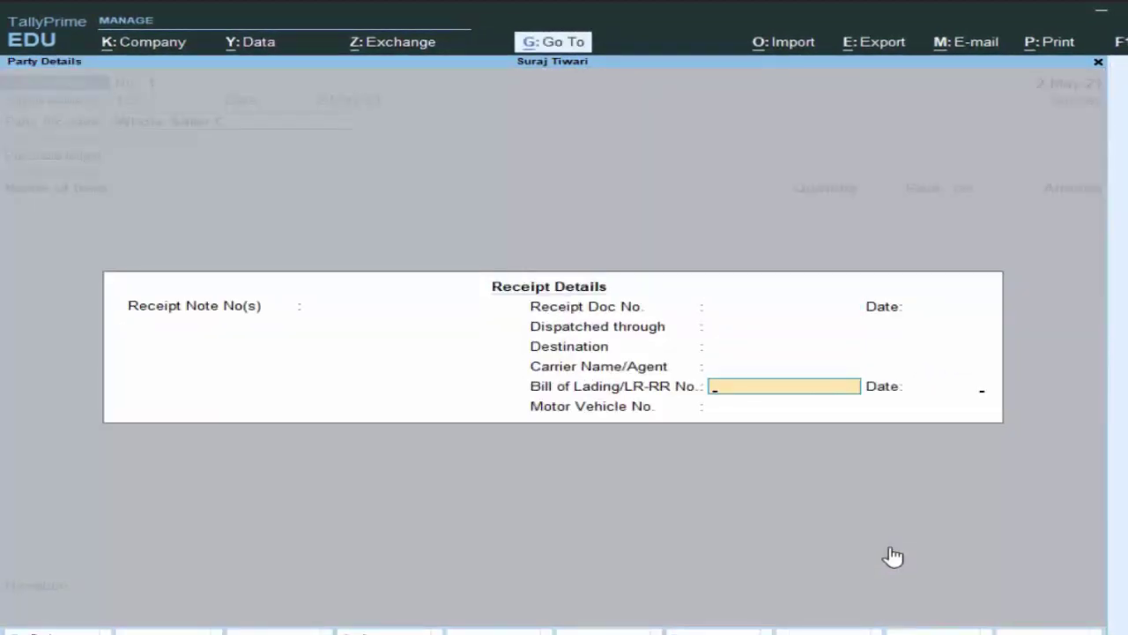
key(Return)
key(Return)
key(Return)
key(Return)
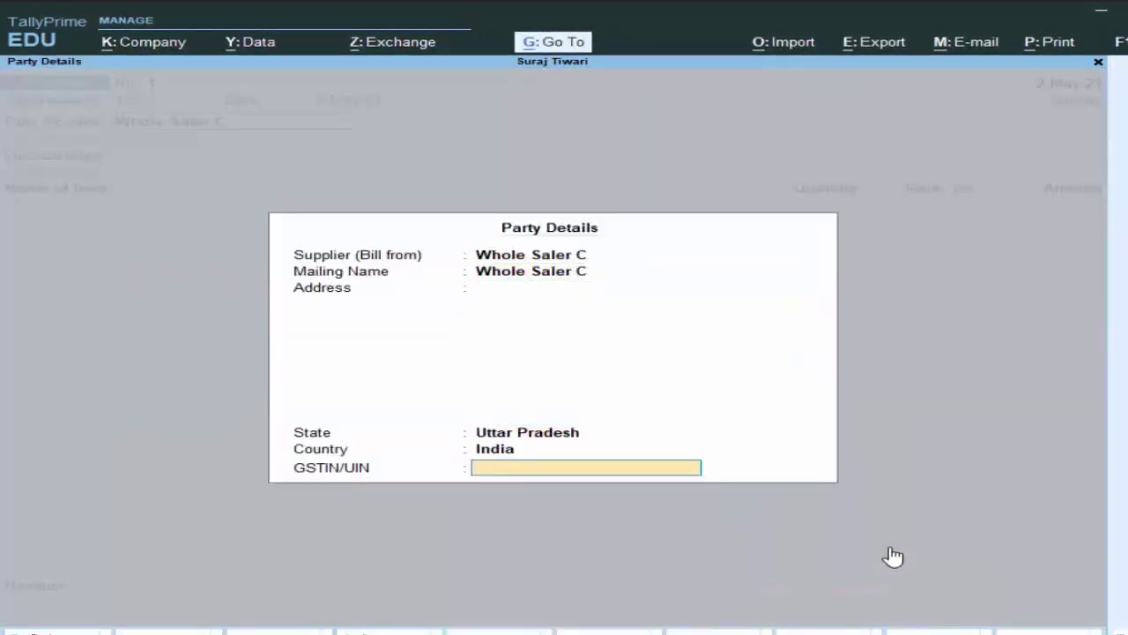
key(Return)
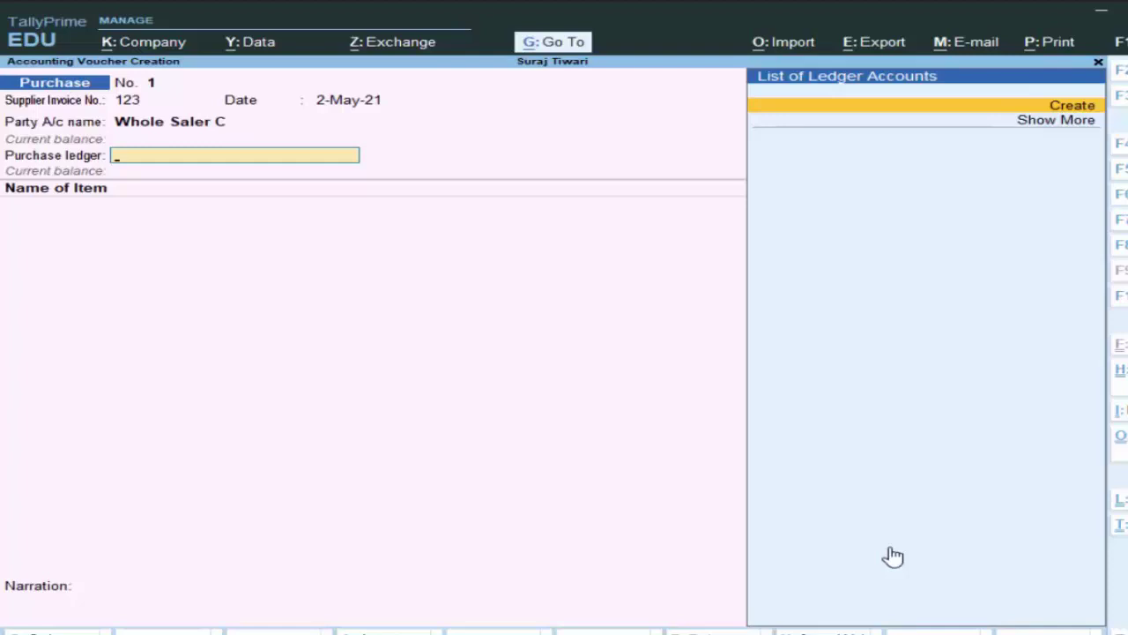
Step: Create a new purchase ledger named Purchase A/c, without an alias, under the Purchase Accounts group
key(Return)
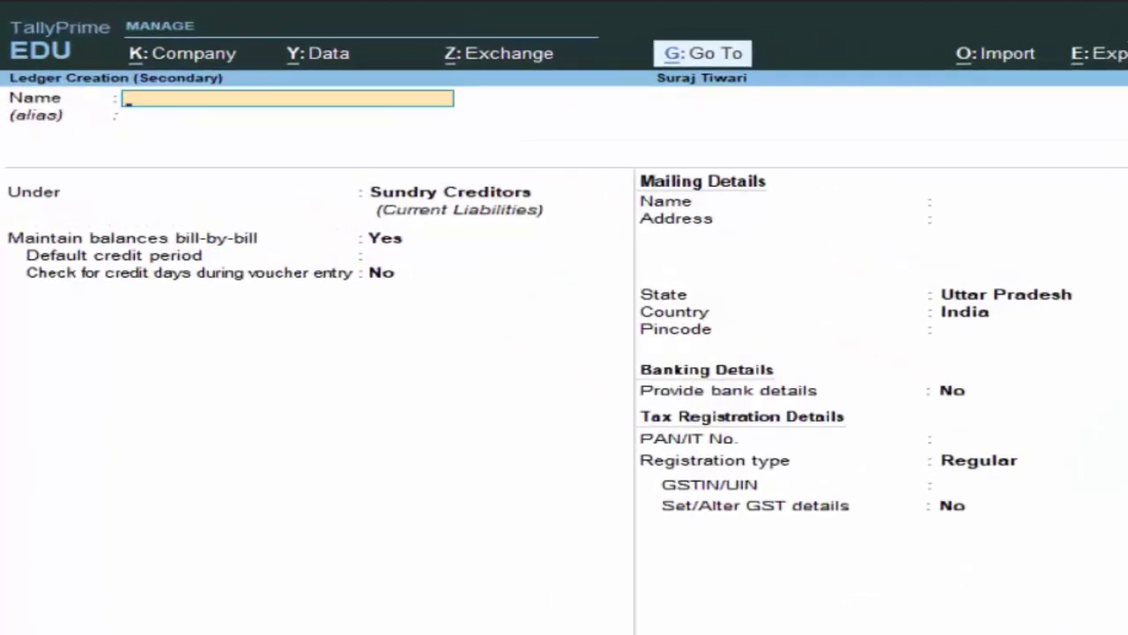
text(Purchase A/c)
key(Return)
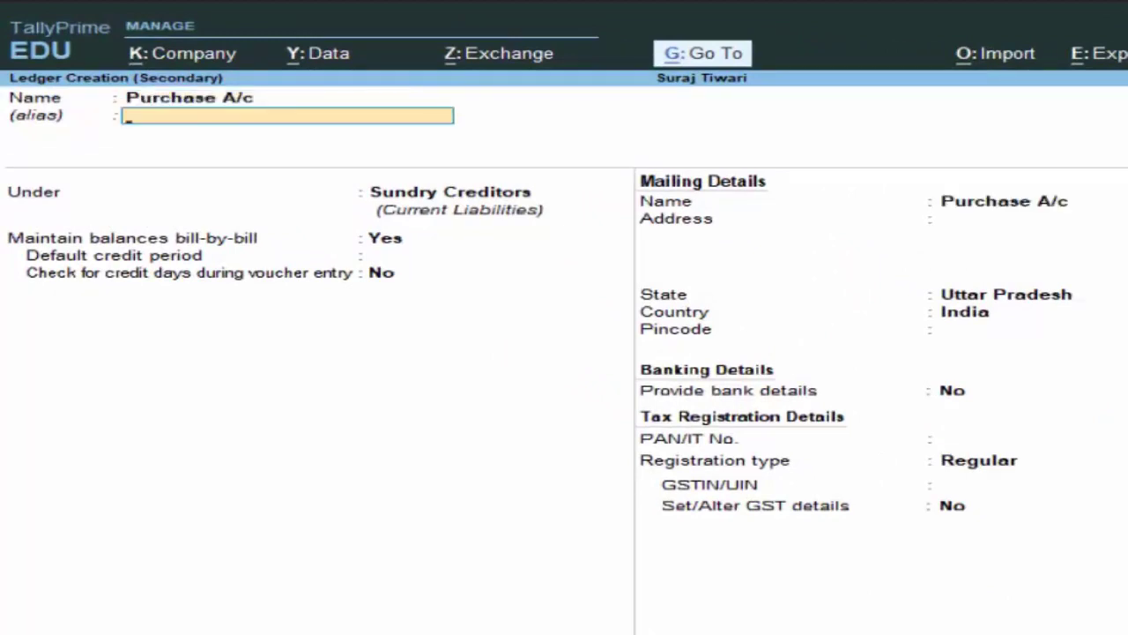
key(Return)
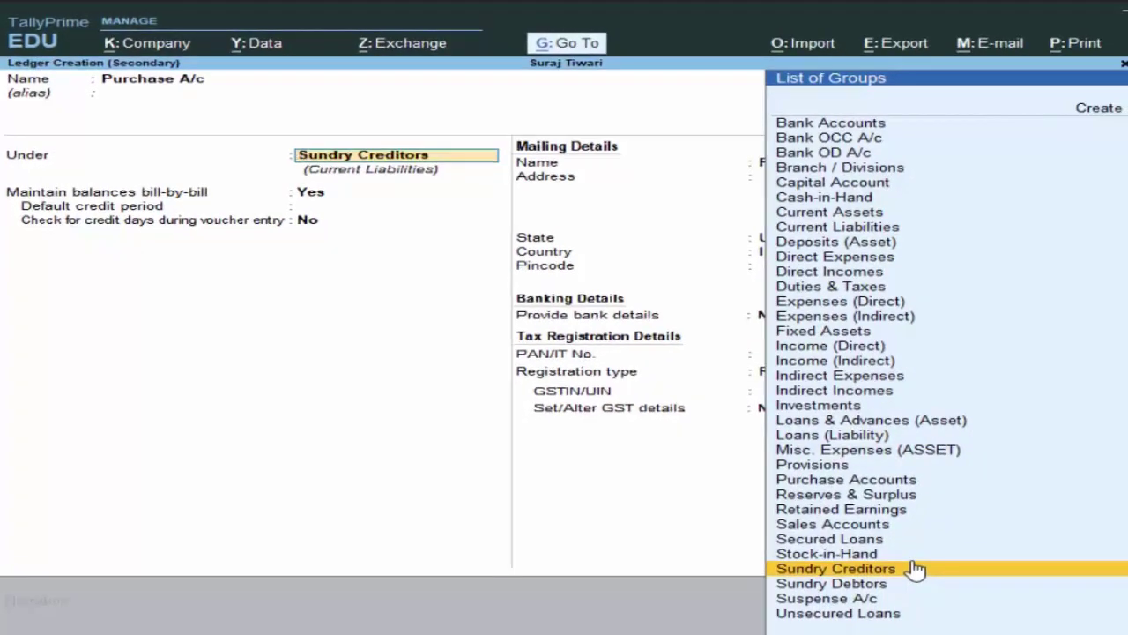
text(P)
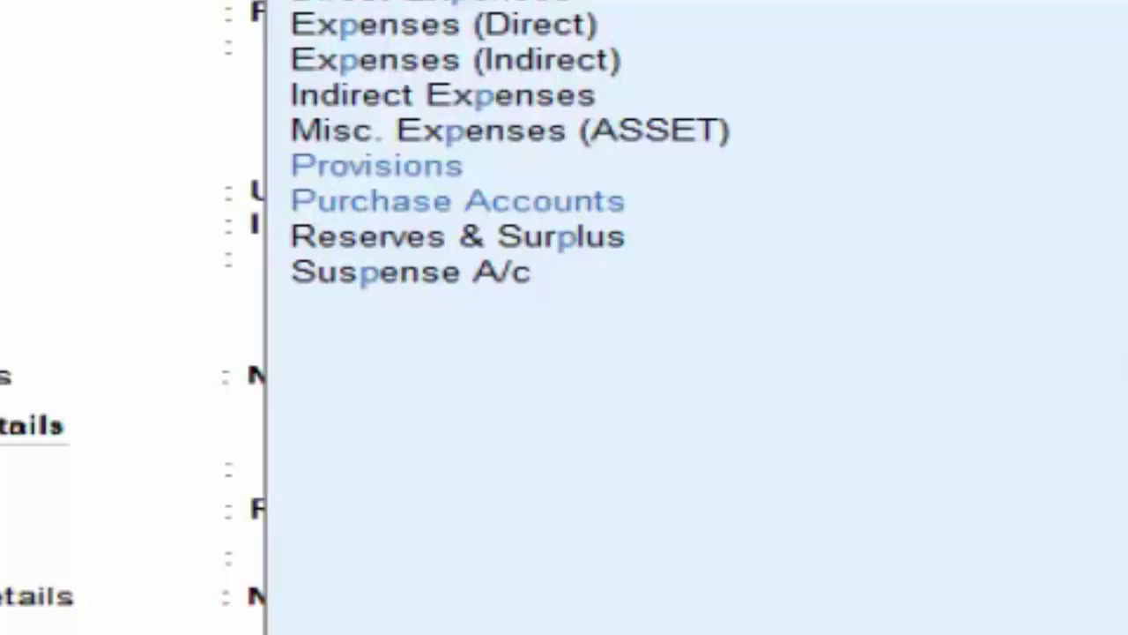
key(Down)
key(Return)
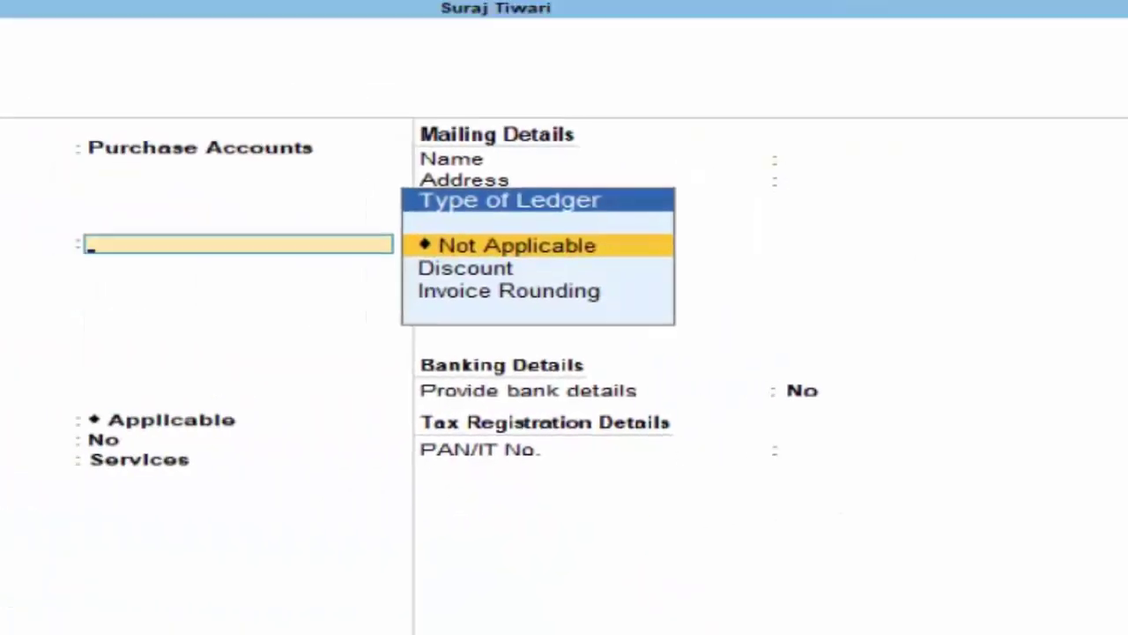
Step: Keep ledger type Not Applicable, GST Applicable, supply type Services and bank details No, and save the Purchase A/c ledger
key(Return)
key(Return)
key(Return)
key(Return)
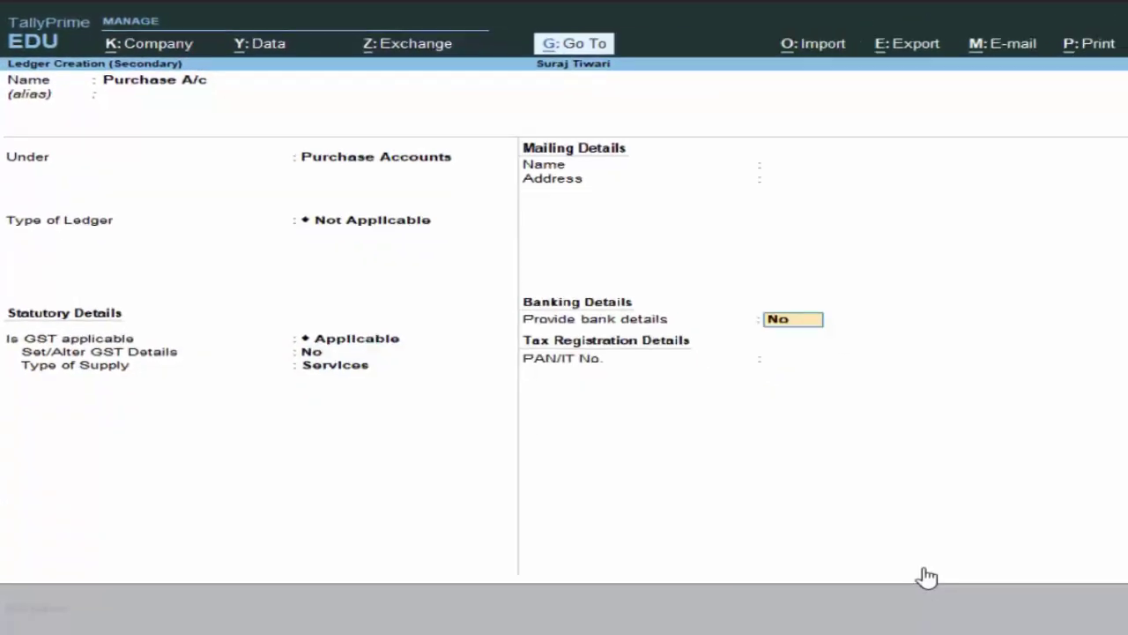
key(Return)
key(Return)
key(n)
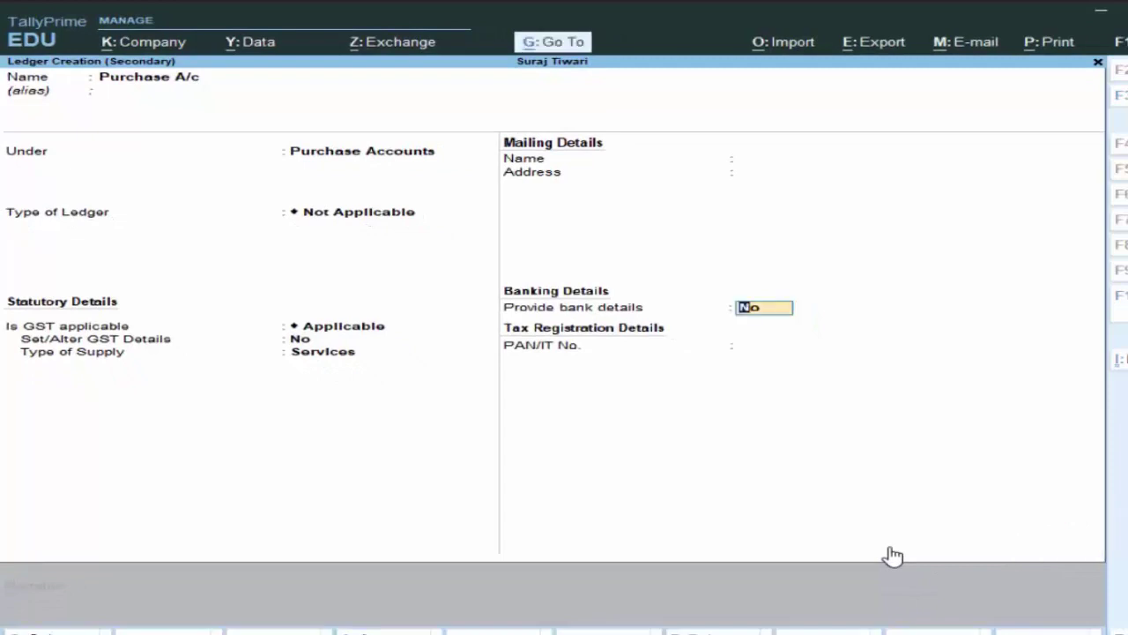
key(ctrl+a)
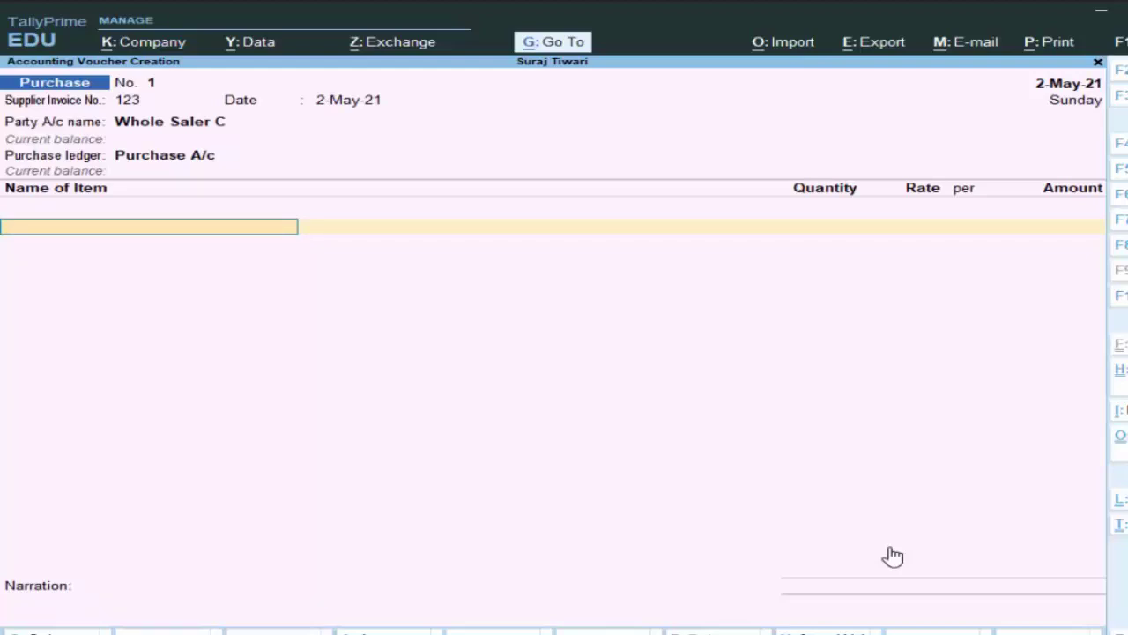
Step: Create a new stock item from the voucher, named Sugar, without an alias, under Primary
key(alt+c)
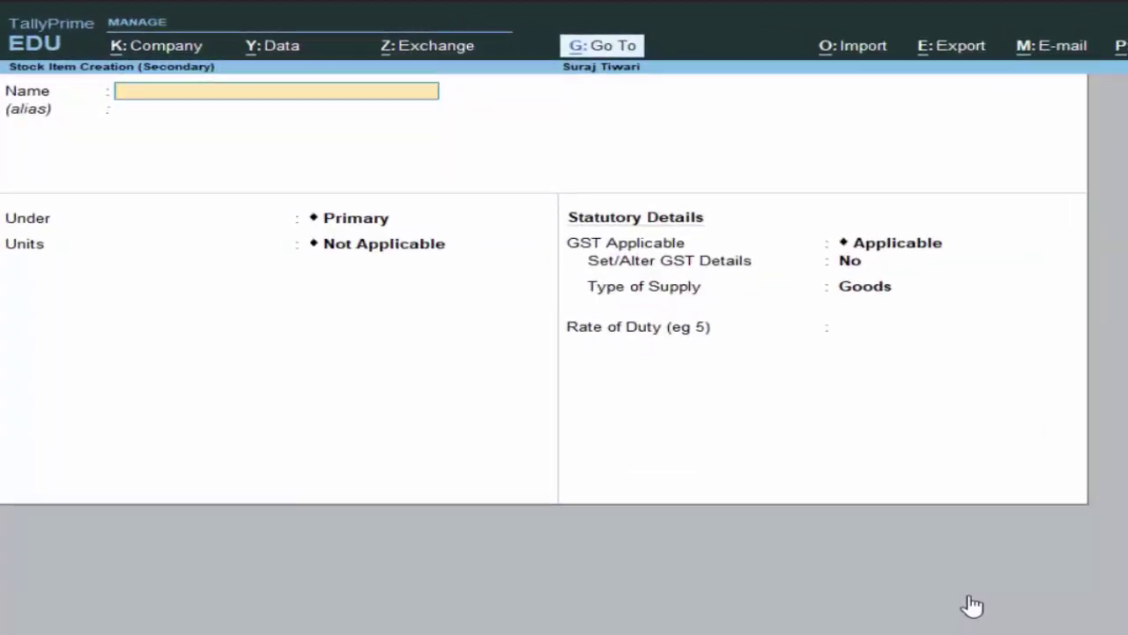
text(Sugar)
key(Return)
key(Return)
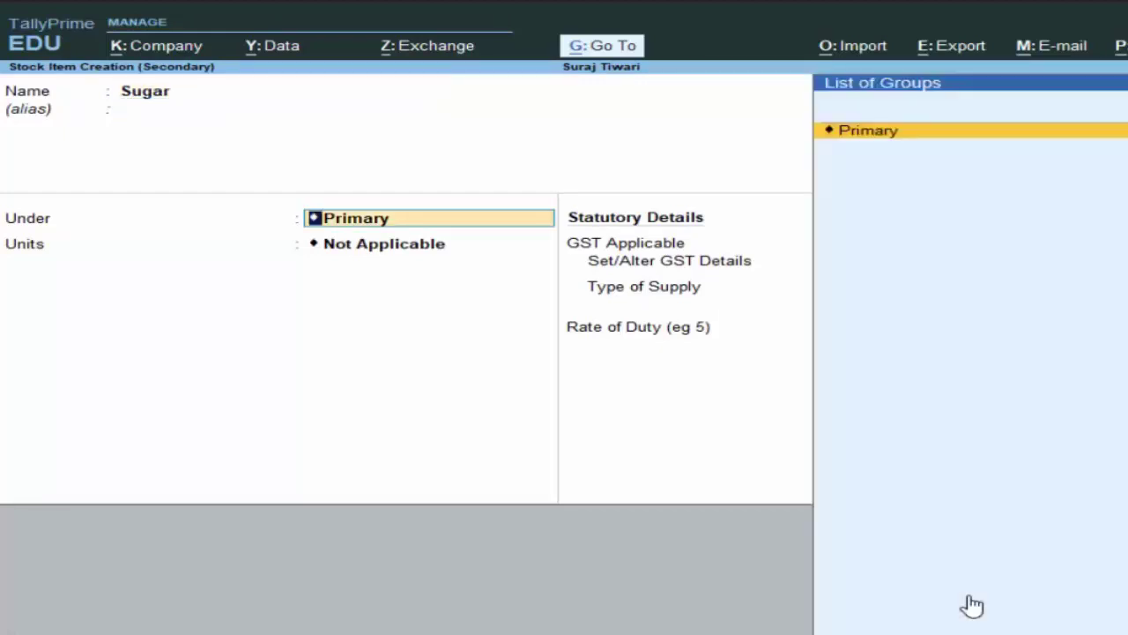
key(Return)
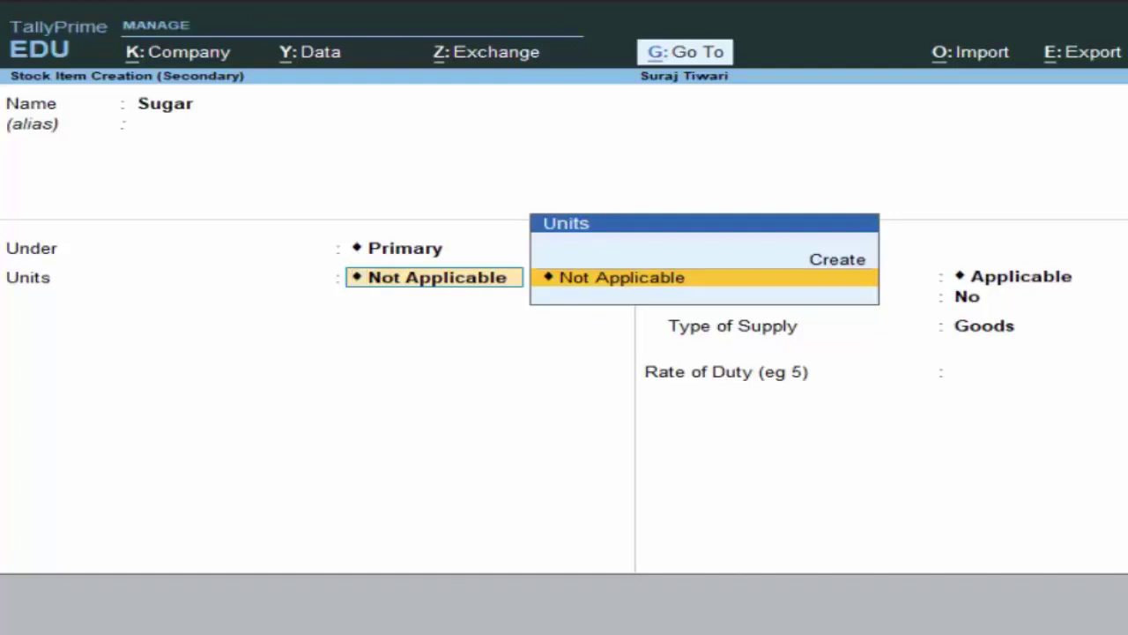
Step: Create a new simple unit for Sugar with the symbol kg and the formal name Kilo
key(Up)
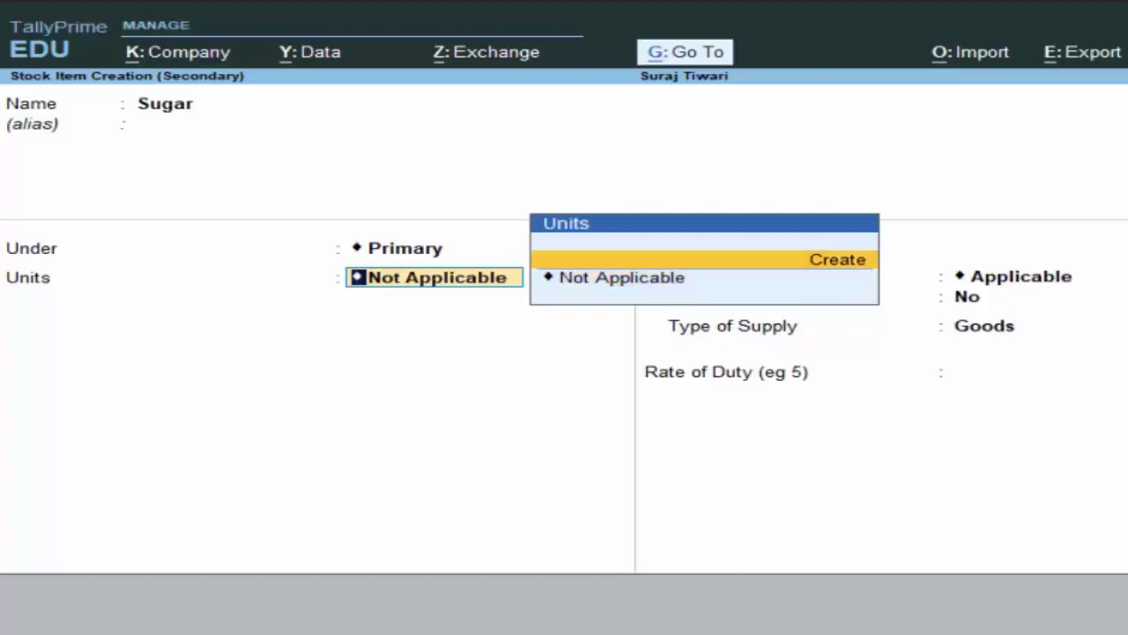
key(Return)
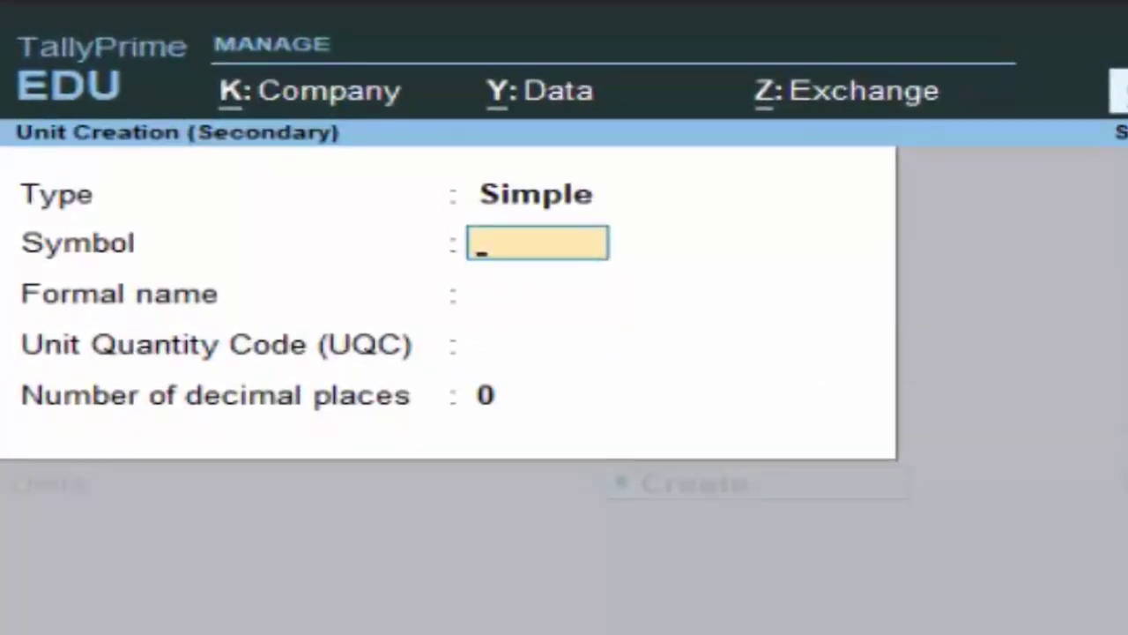
text(kg)
key(Return)
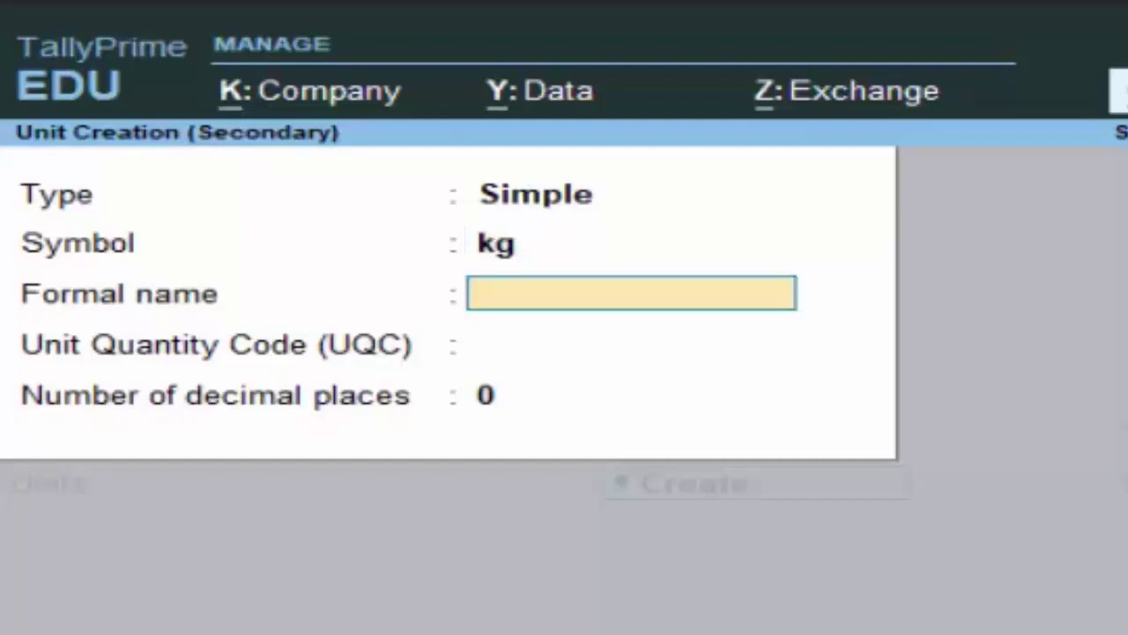
text(Kilo)
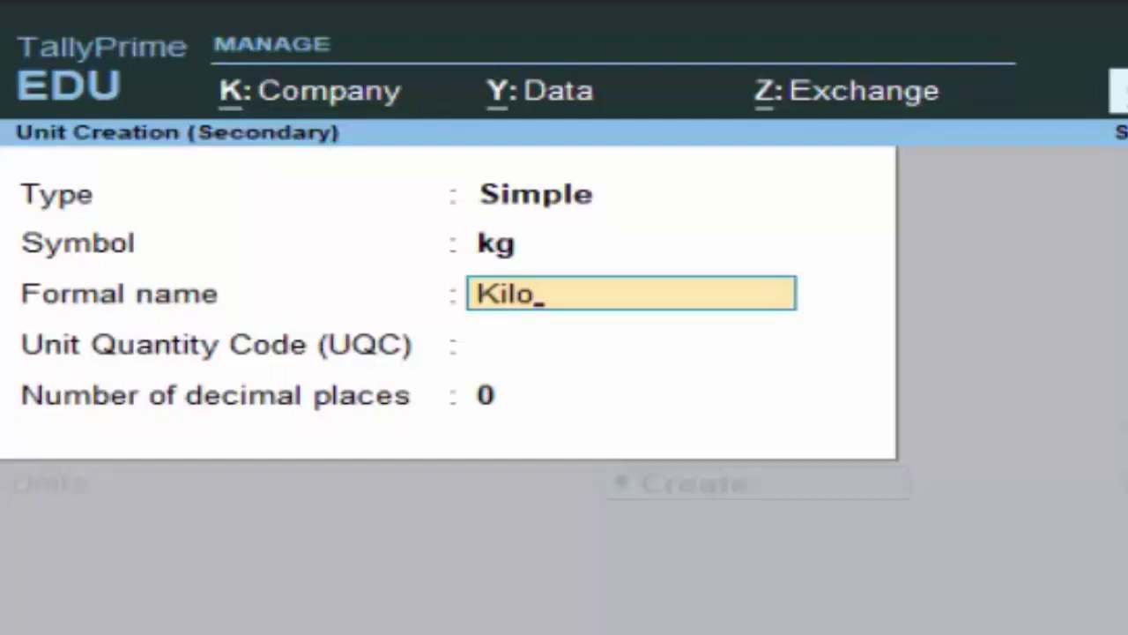
key(Return)
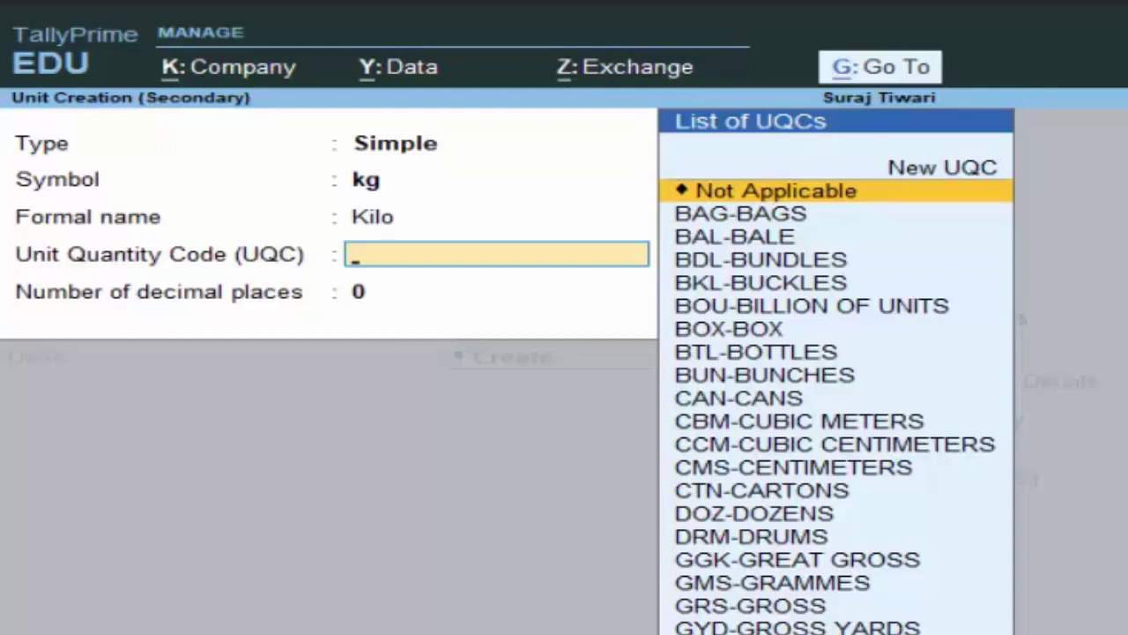
Step: Set the unit's quantity code to KGS-KILOGRAMS with 3 decimal places and save the unit
text(k)
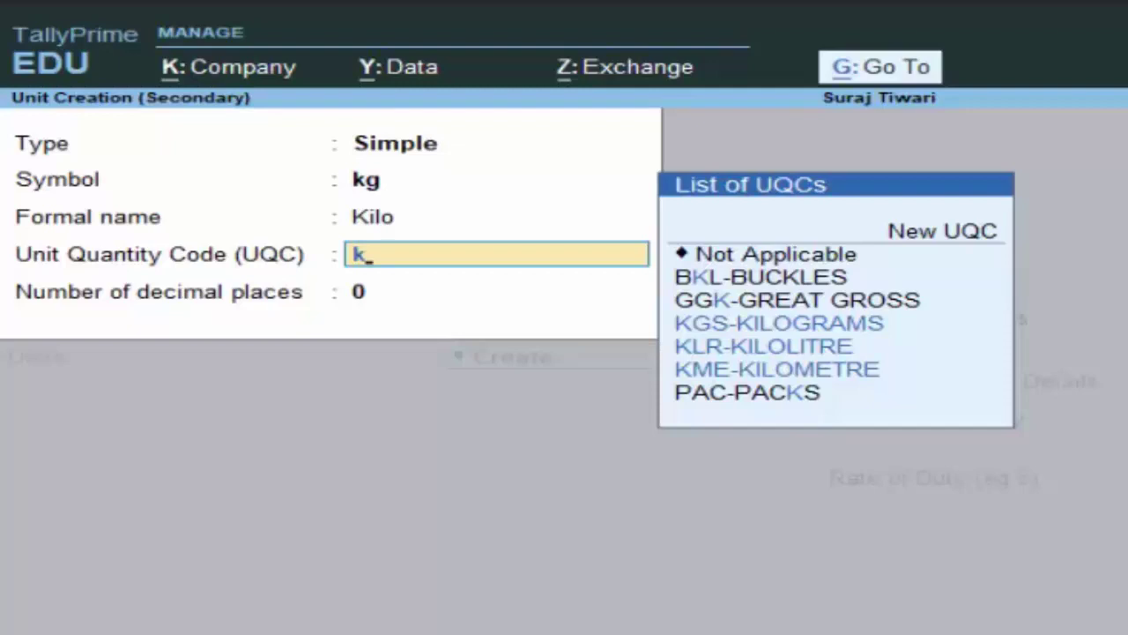
key(Down)
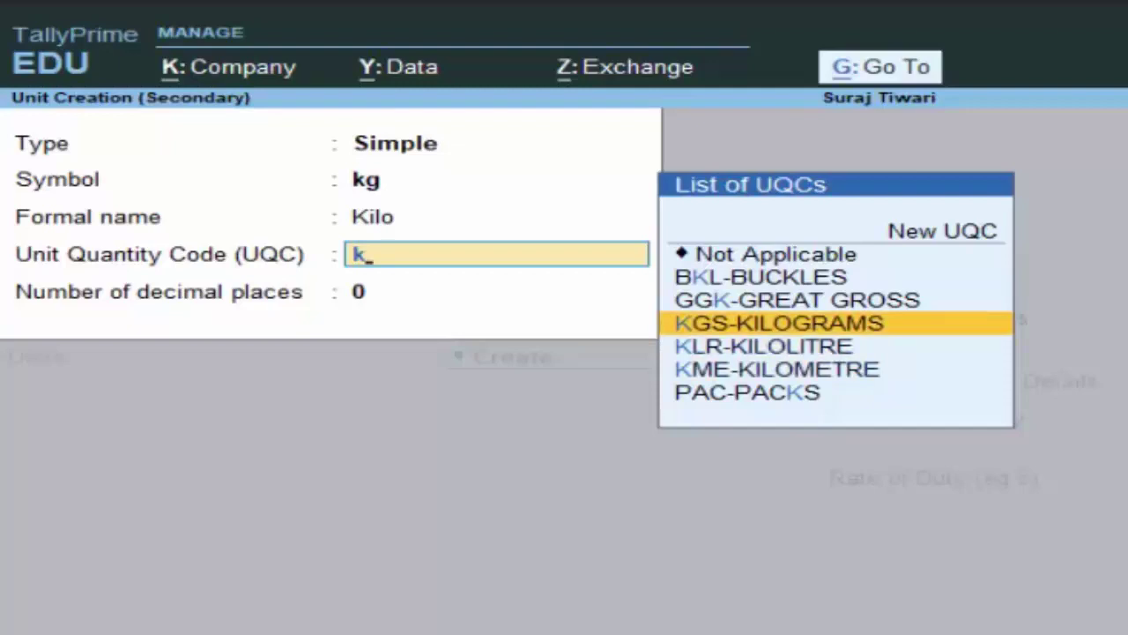
key(Return)
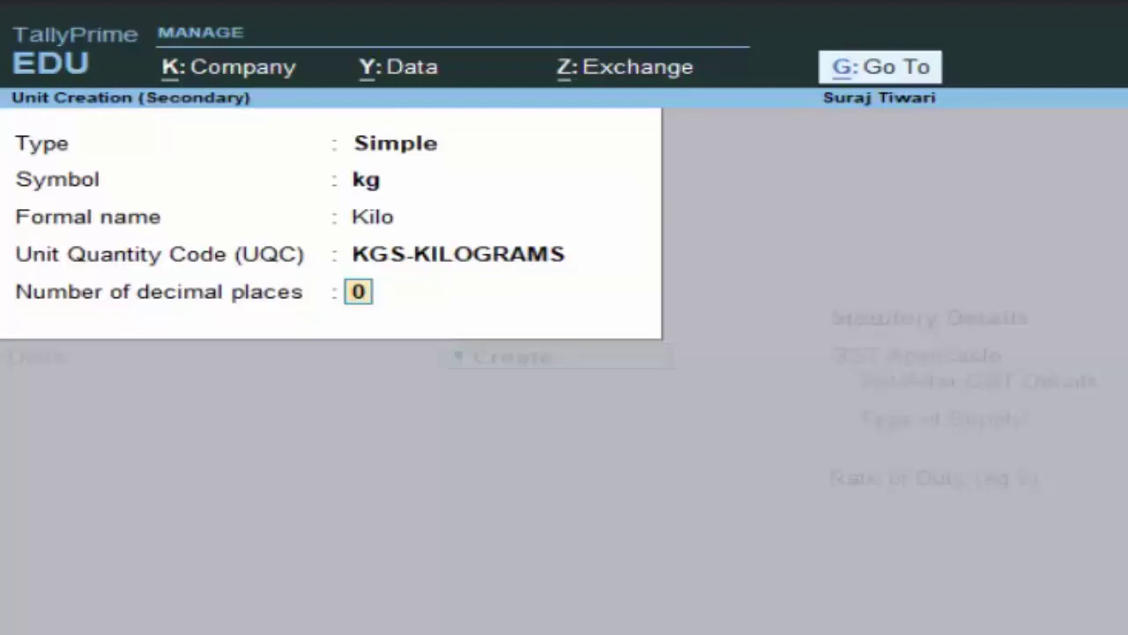
text(3)
key(Return)
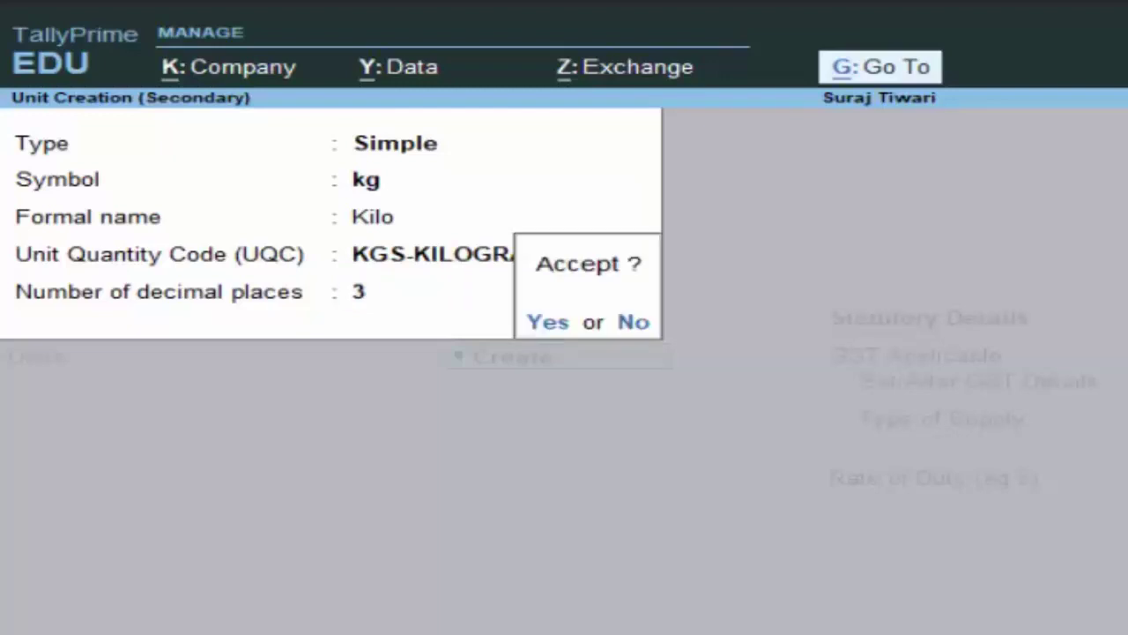
key(Return)
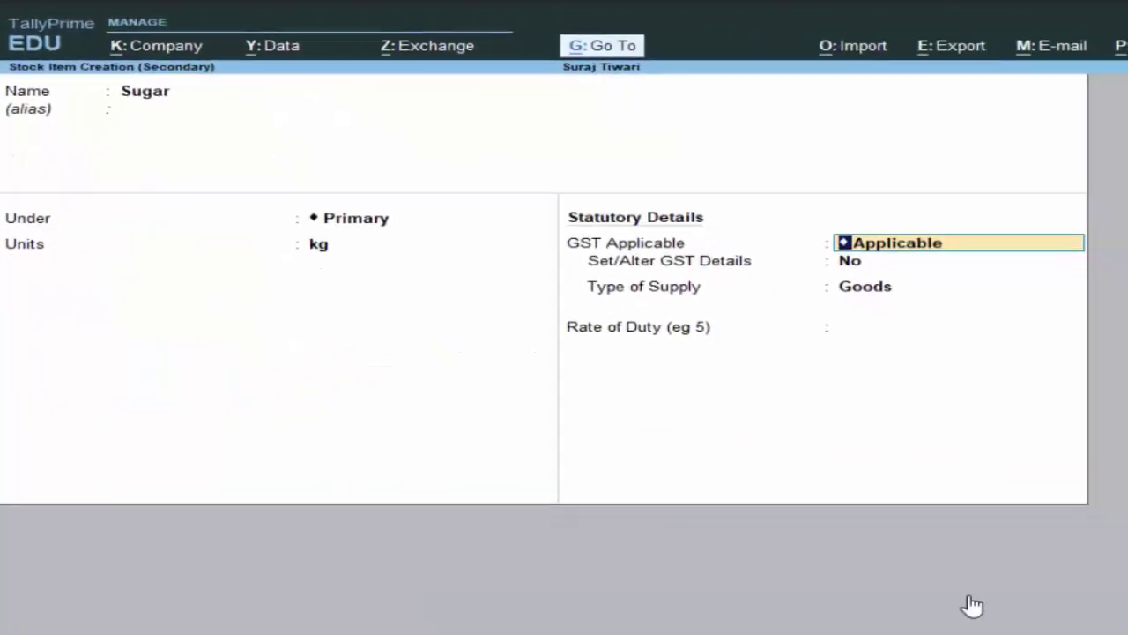
Step: Keep GST Applicable, Set/Alter GST Details at No, supply type Goods and duty rate 0, and save the Sugar item
key(Return)
key(Return)
key(Return)
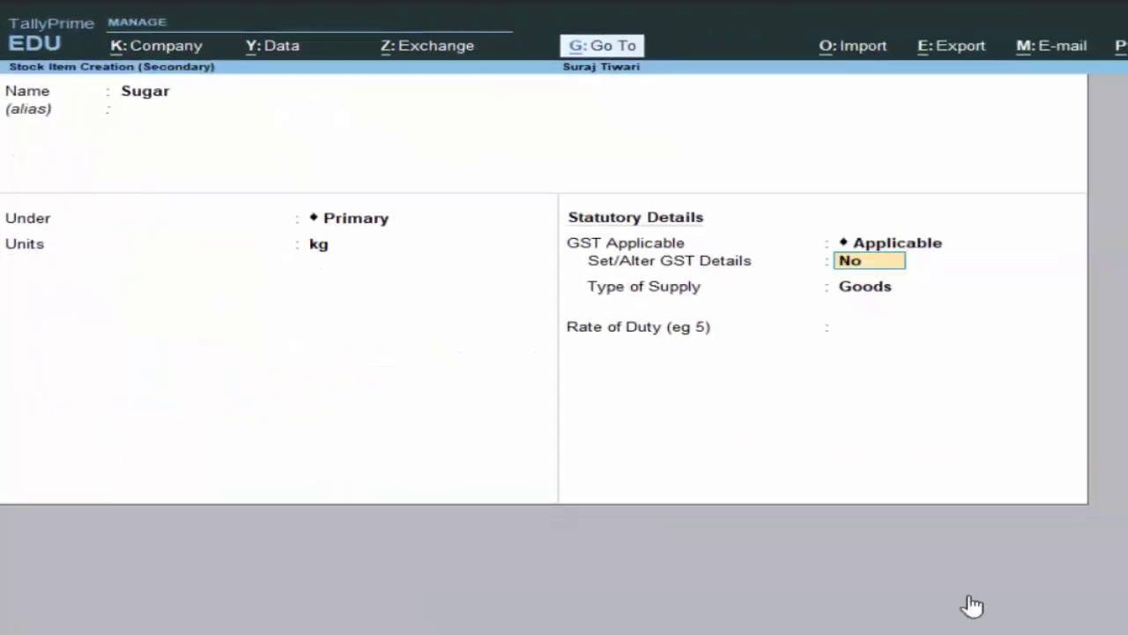
key(Return)
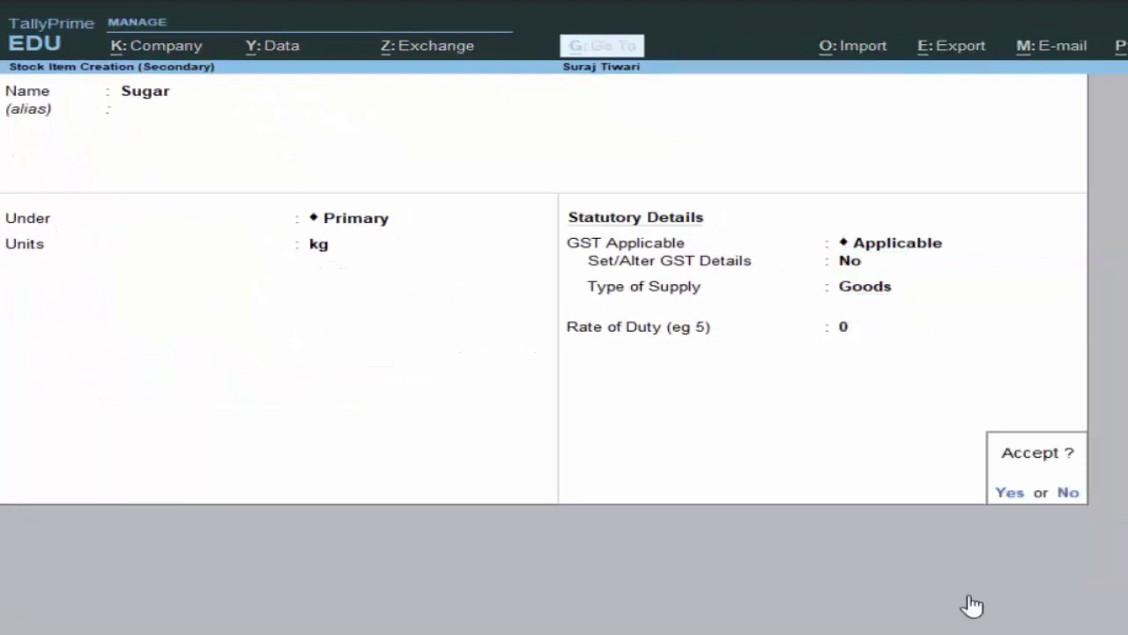
key(Return)
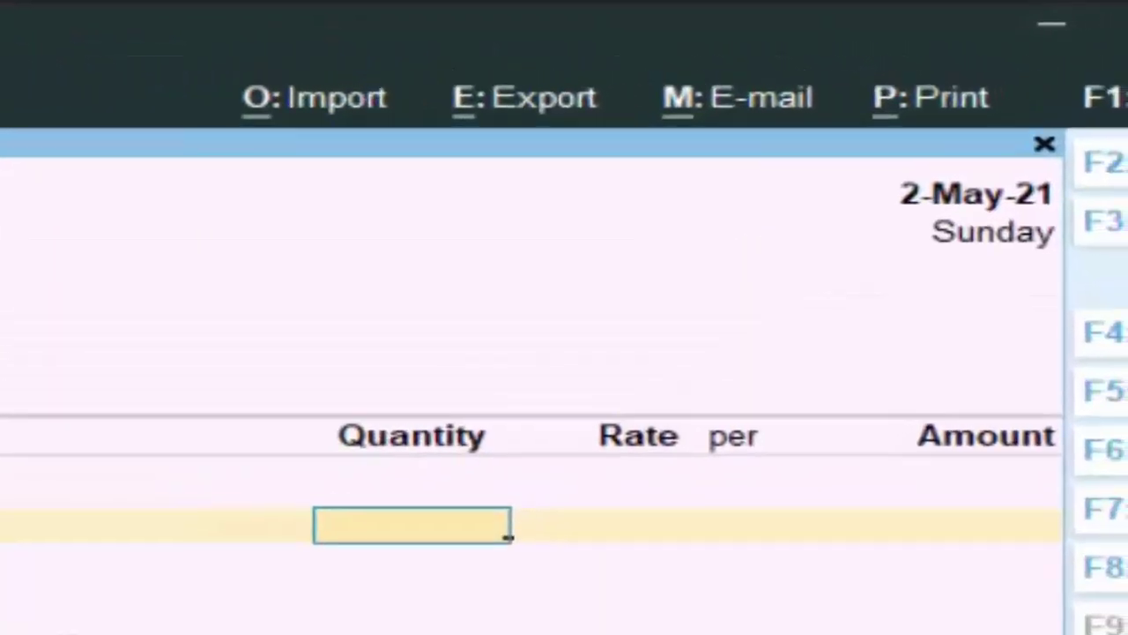
Step: Enter the Sugar line with a quantity of 5 kg at a rate of 45 per kg and accept its amount
text(5)
key(Return)
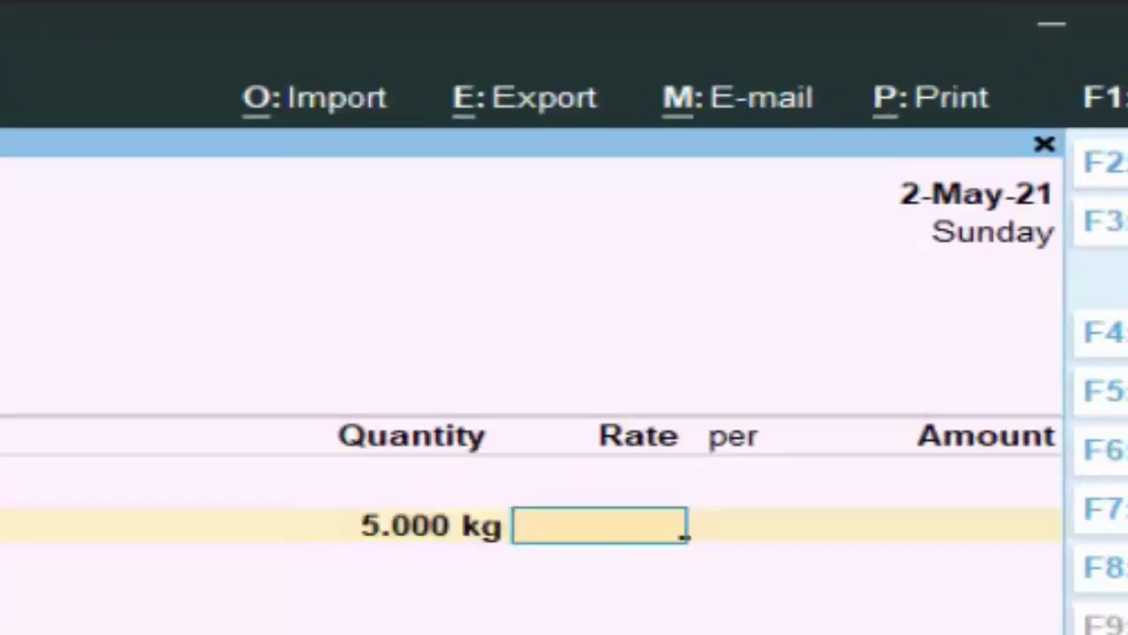
text(45)
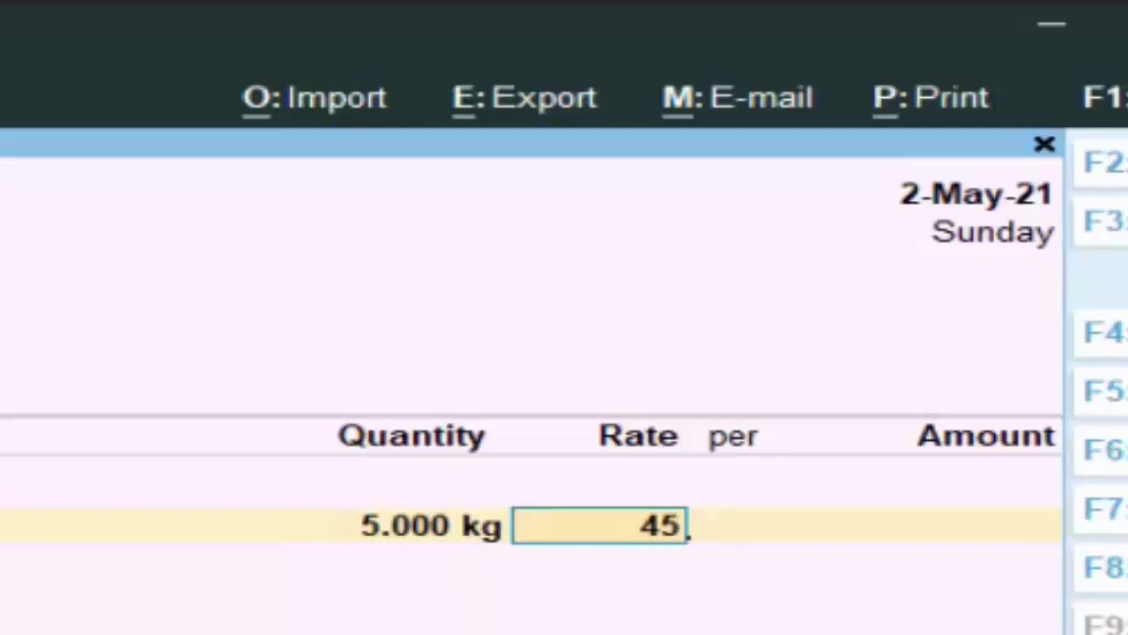
key(Return)
key(Return)
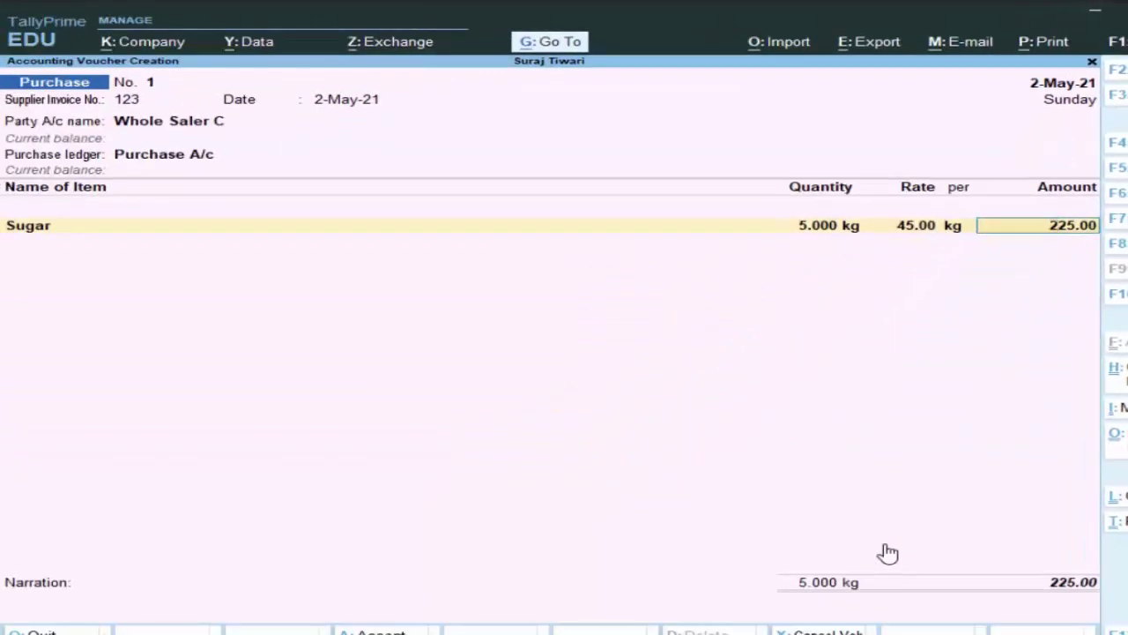
key(Return)
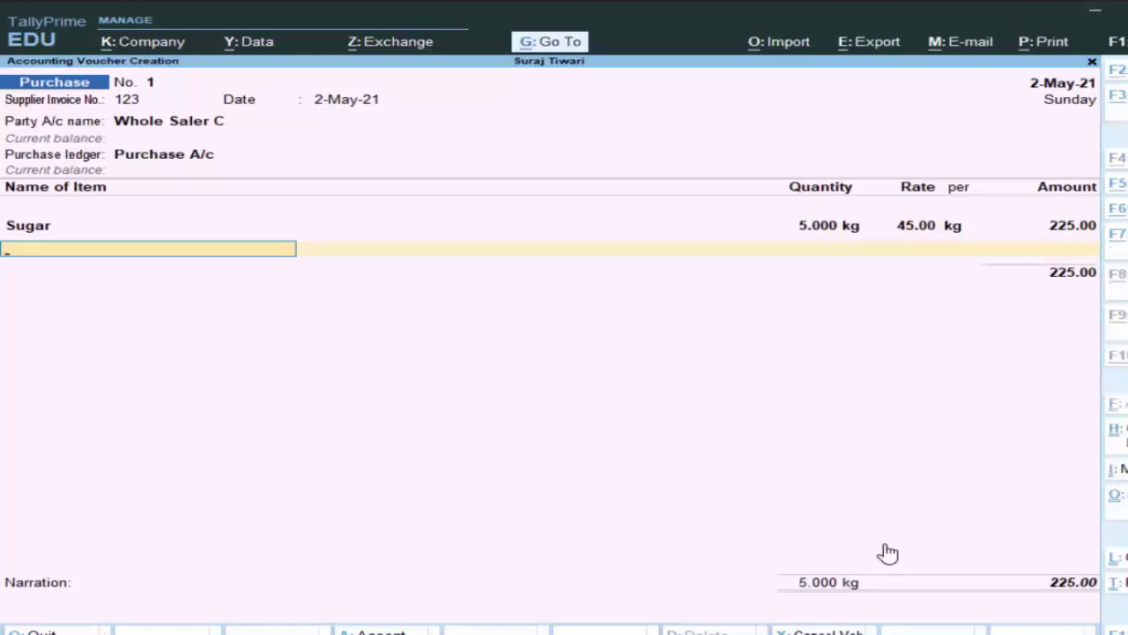
Step: Create a new stock item named Rice under Primary with kg as its unit
text(C)
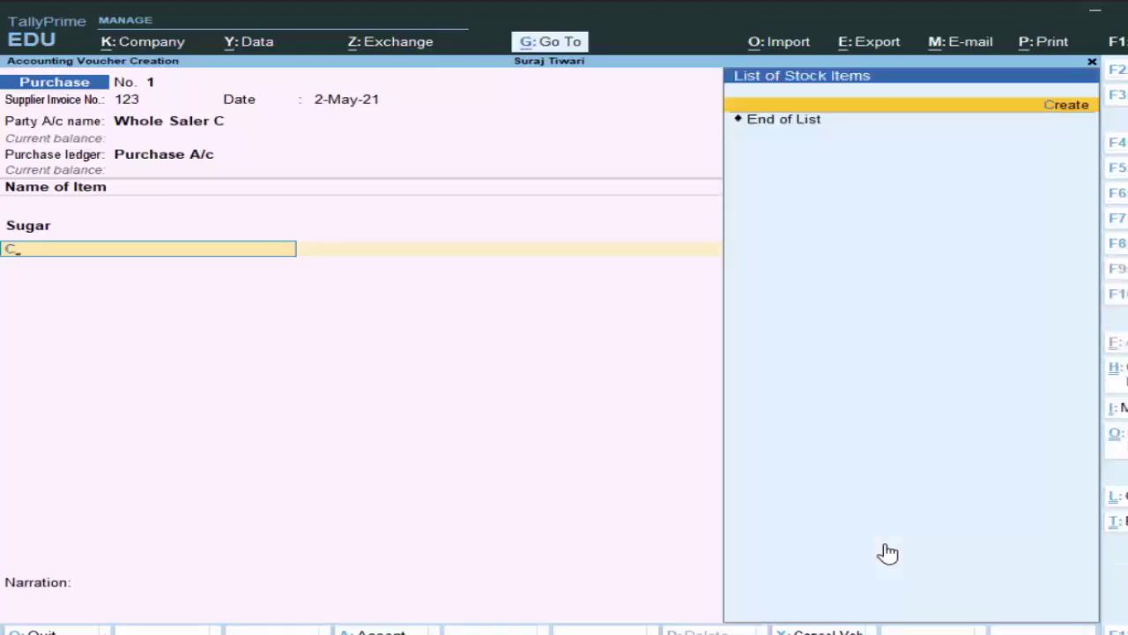
key(alt+c)
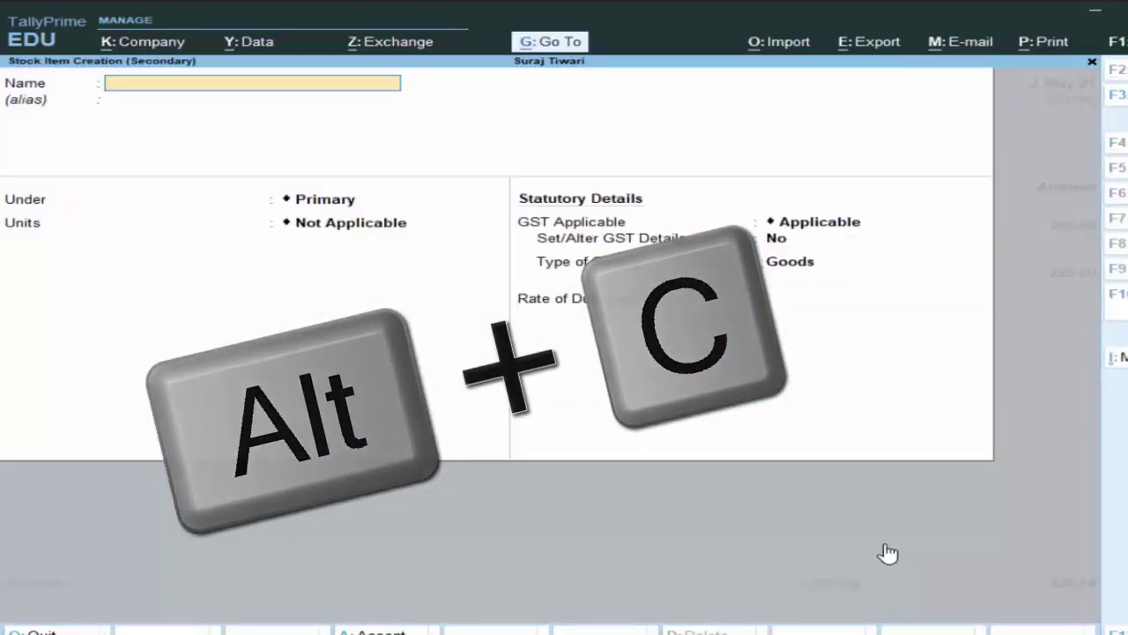
text(R)
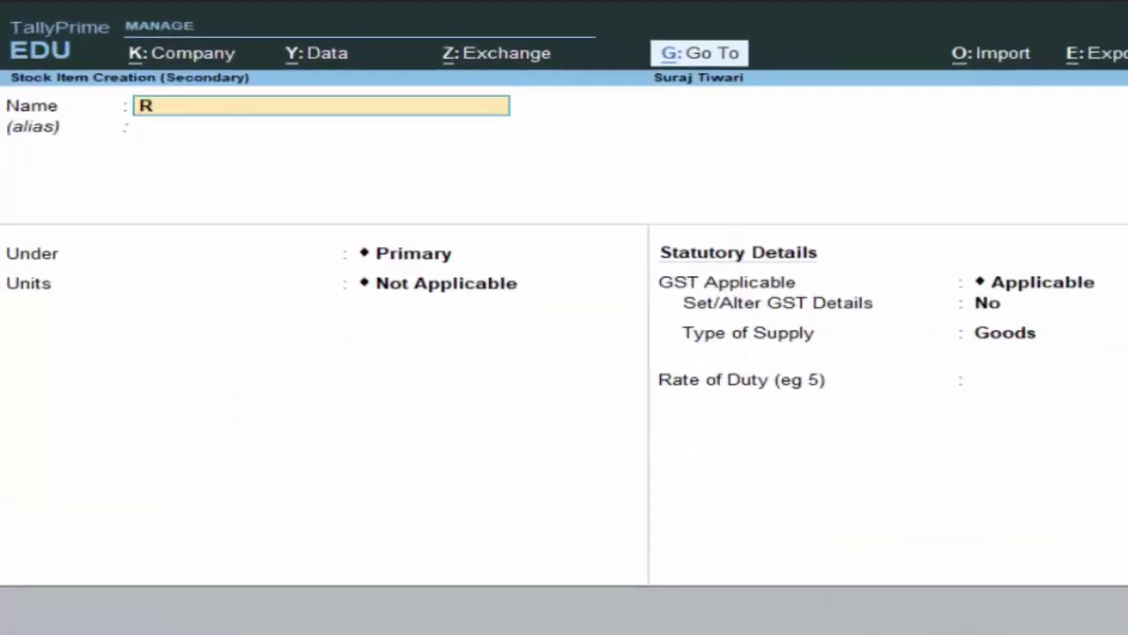
text(ice)
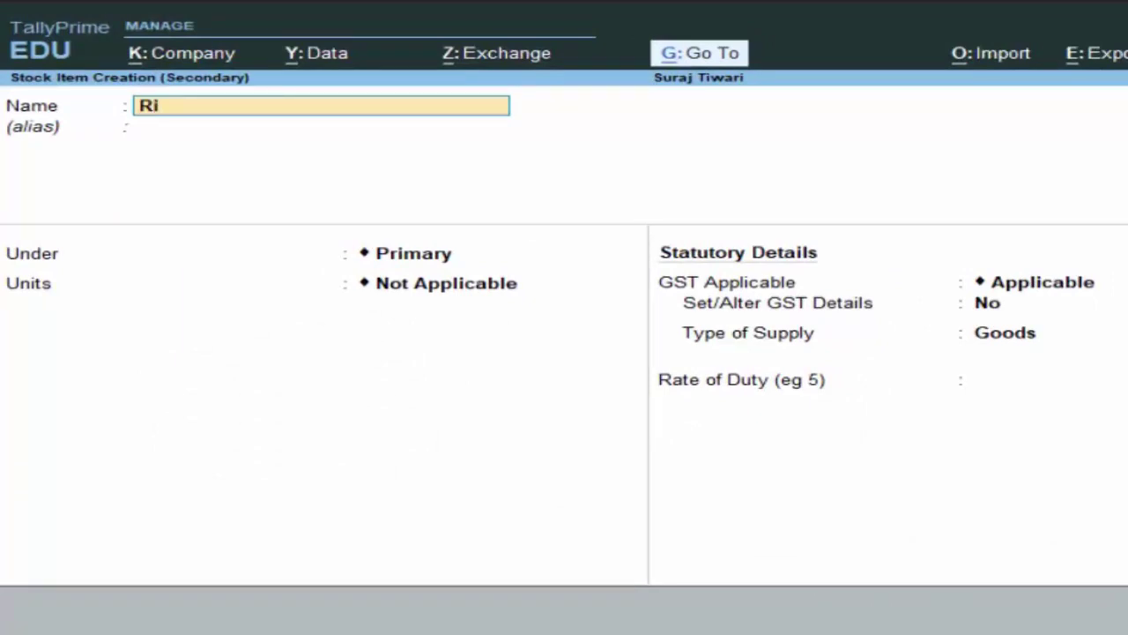
key(Return)
key(Return)
key(Return)
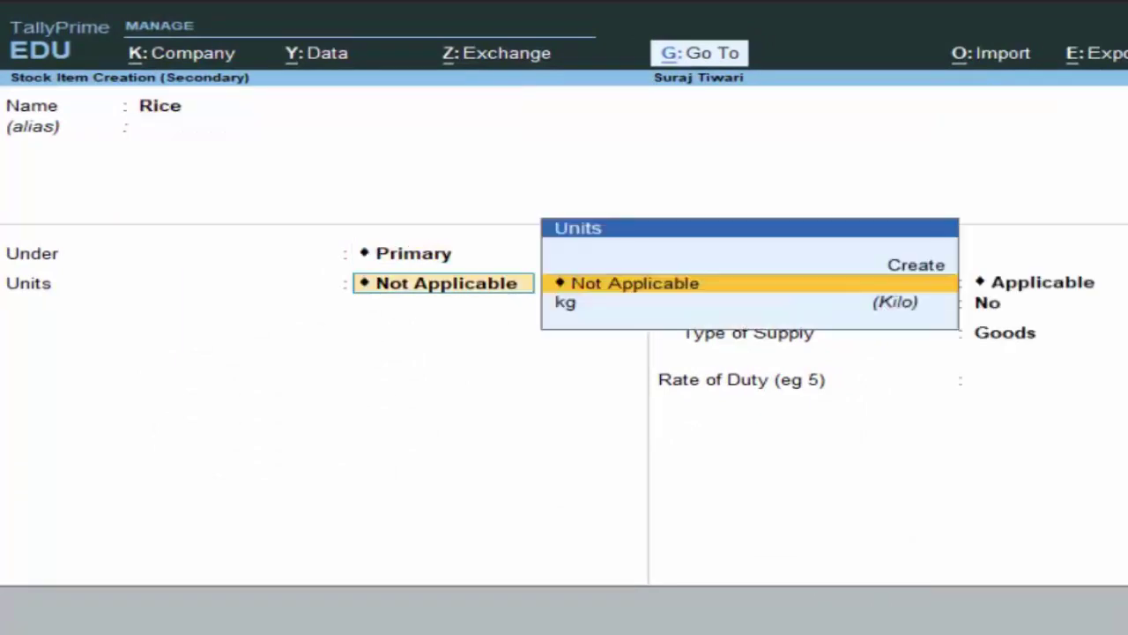
key(Return)
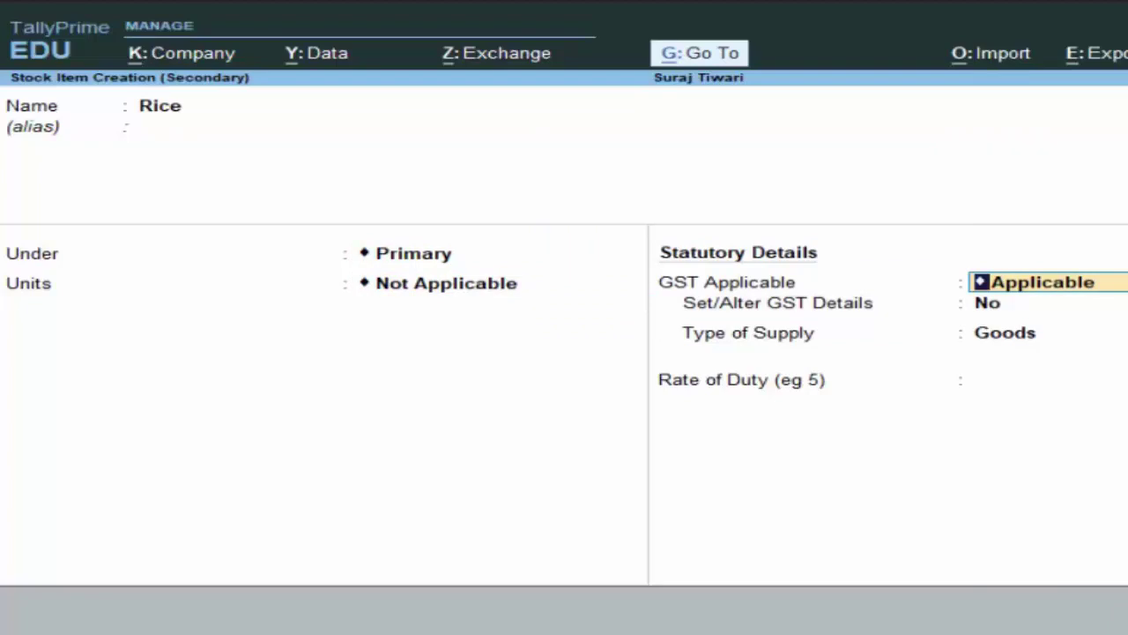
key(BackSpace)
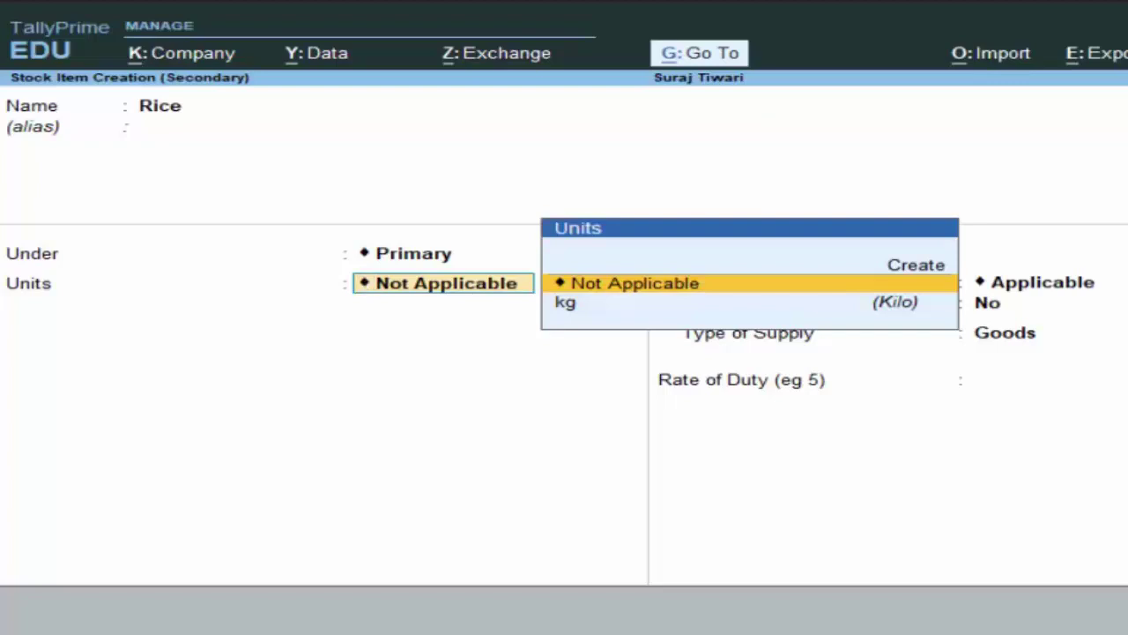
key(Down)
key(Return)
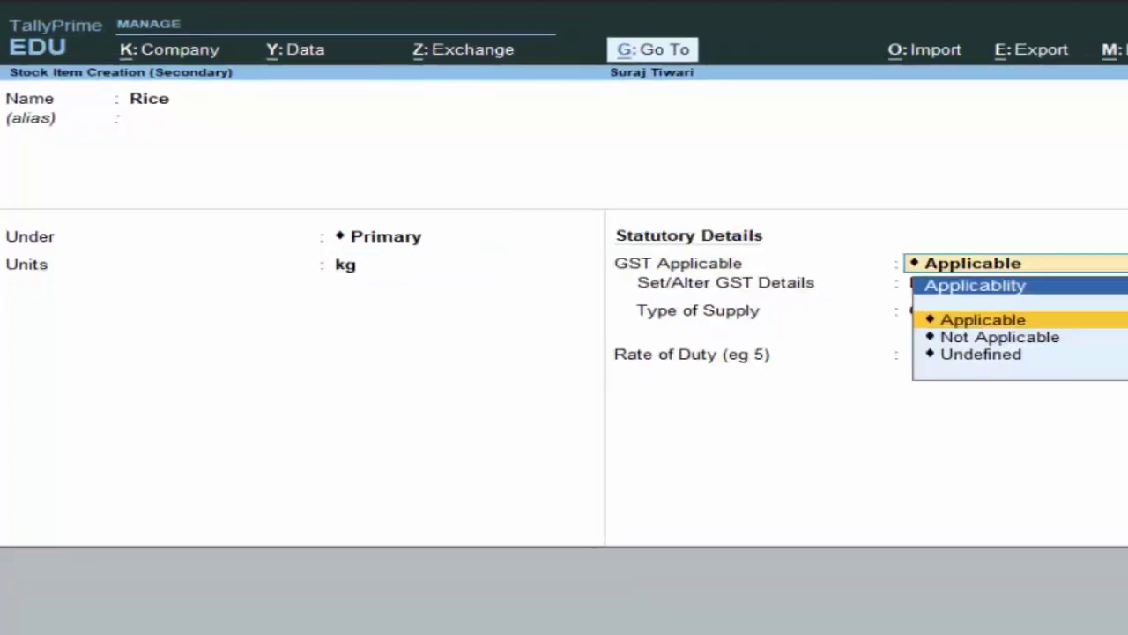
Step: Keep Rice's GST Applicable, Set/Alter GST Details at No, supply type Goods and duty rate 0, and save the item
key(Return)
key(Return)
key(Return)
key(Return)
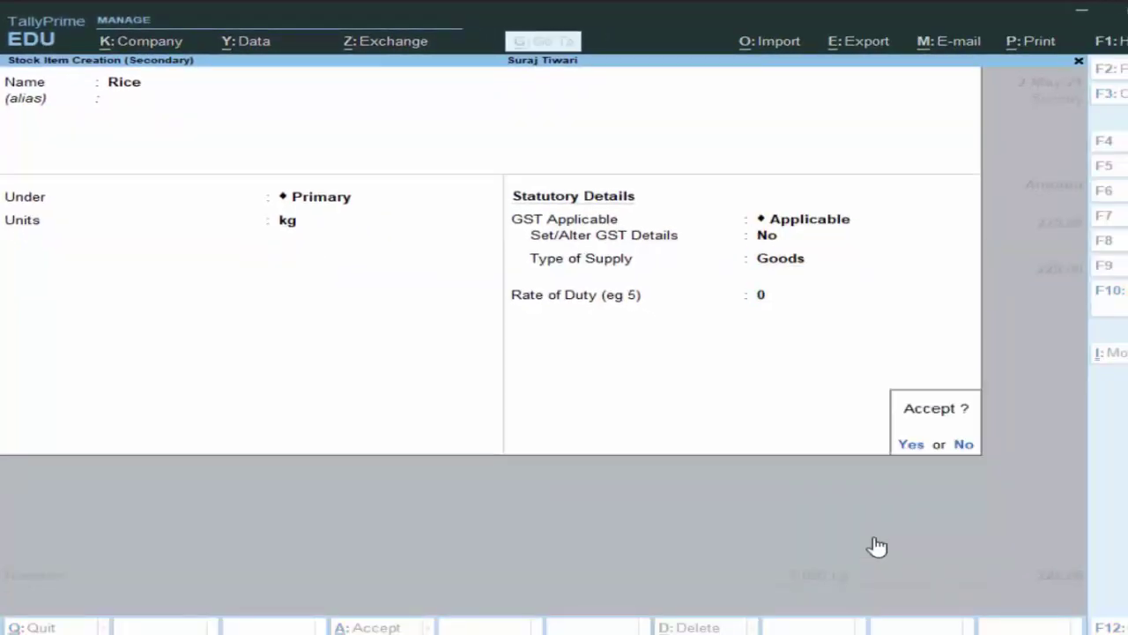
key(Return)
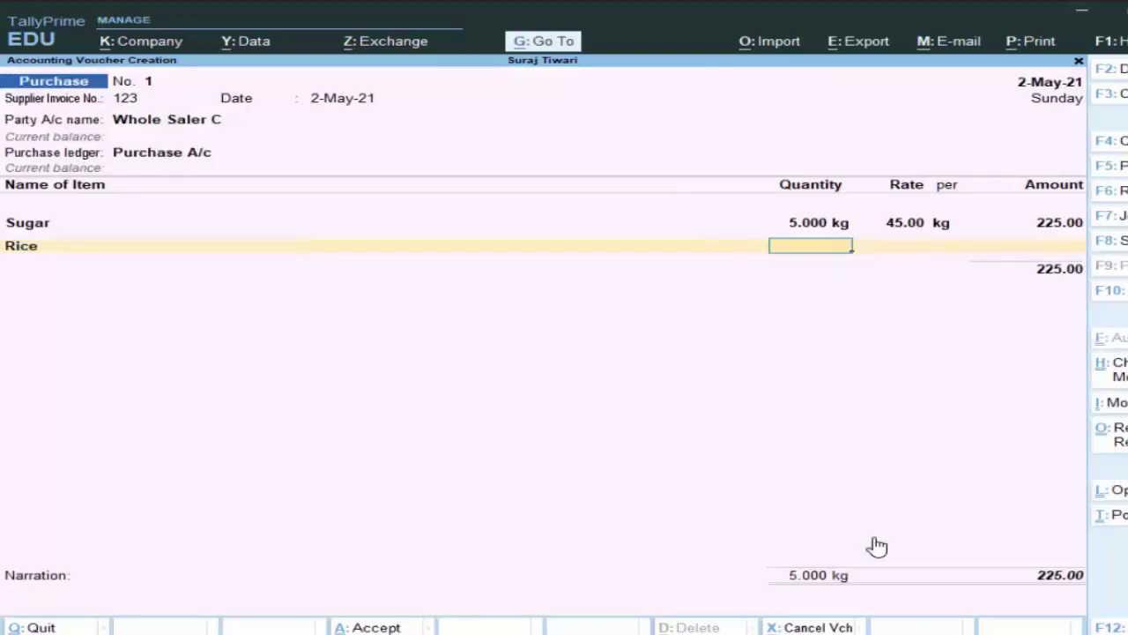
Step: Enter the Rice line with a quantity of 50 kg at a rate of 40 per kg and accept its amount
text(50)
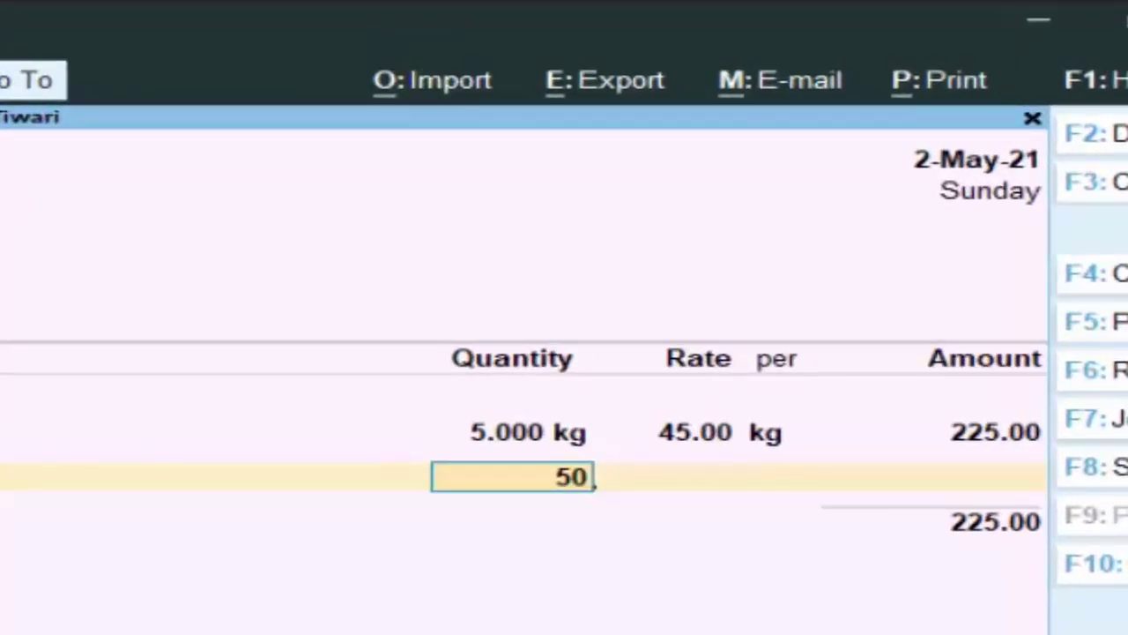
key(Return)
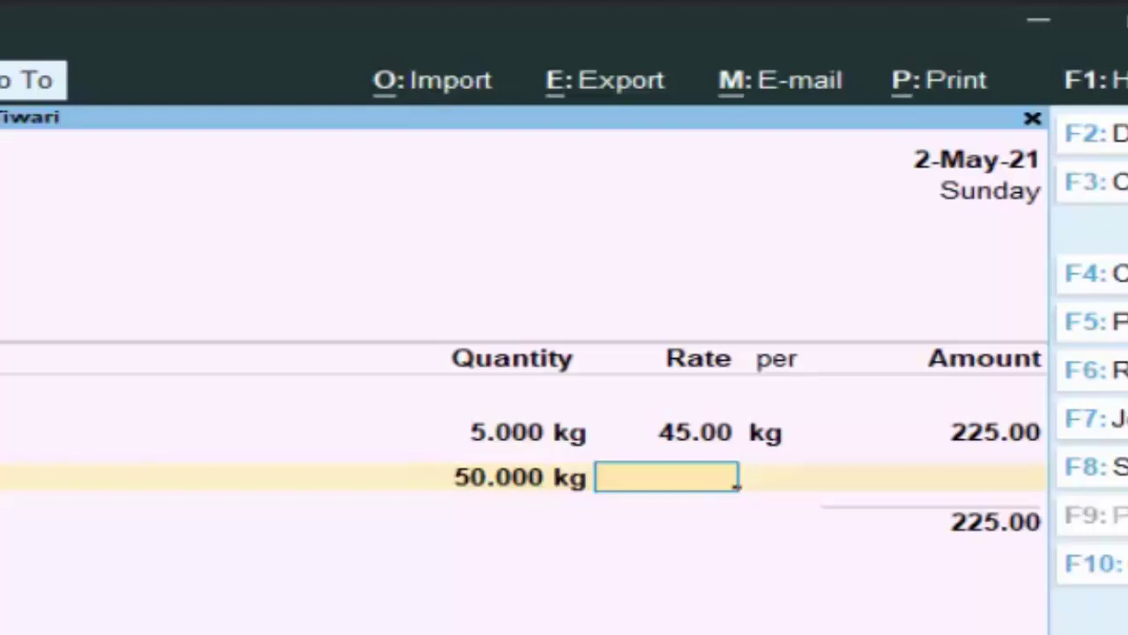
text(40)
key(Return)
key(Return)
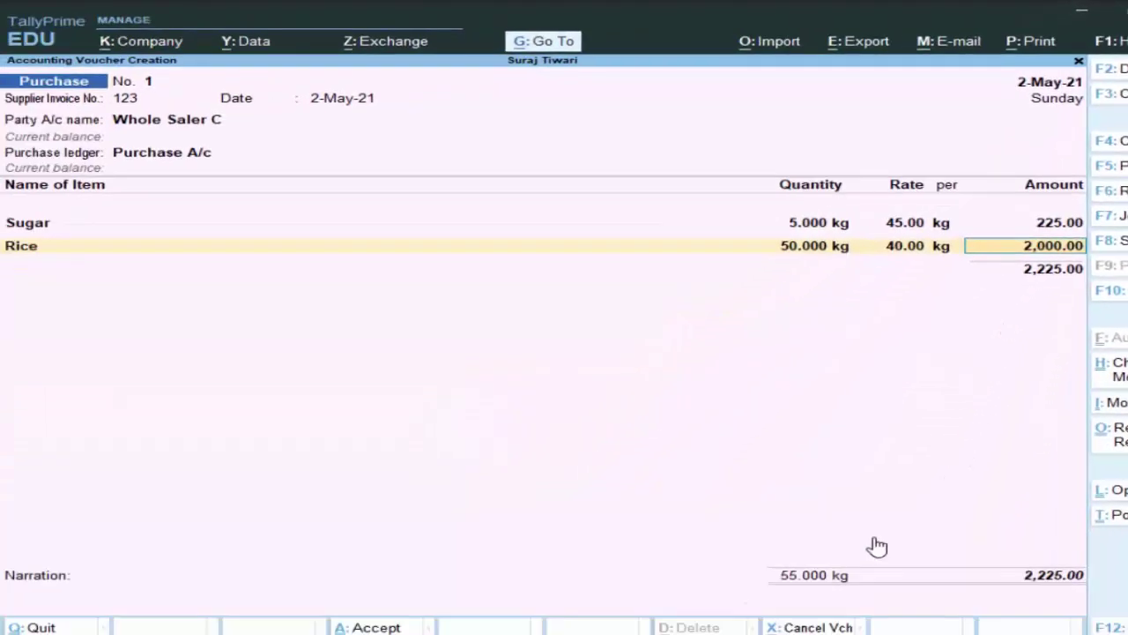
key(Return)
Step: End the item list, allocate the purchase total to New Ref 123 for Whole Saler C, and save the voucher without a narration
key(Return)
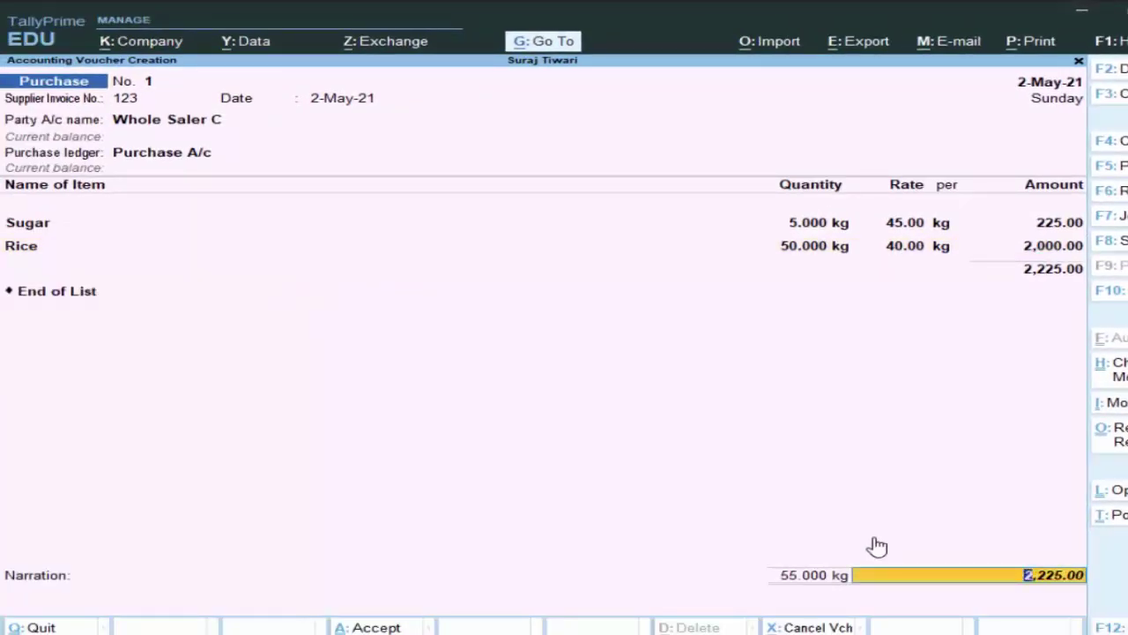
key(Return)
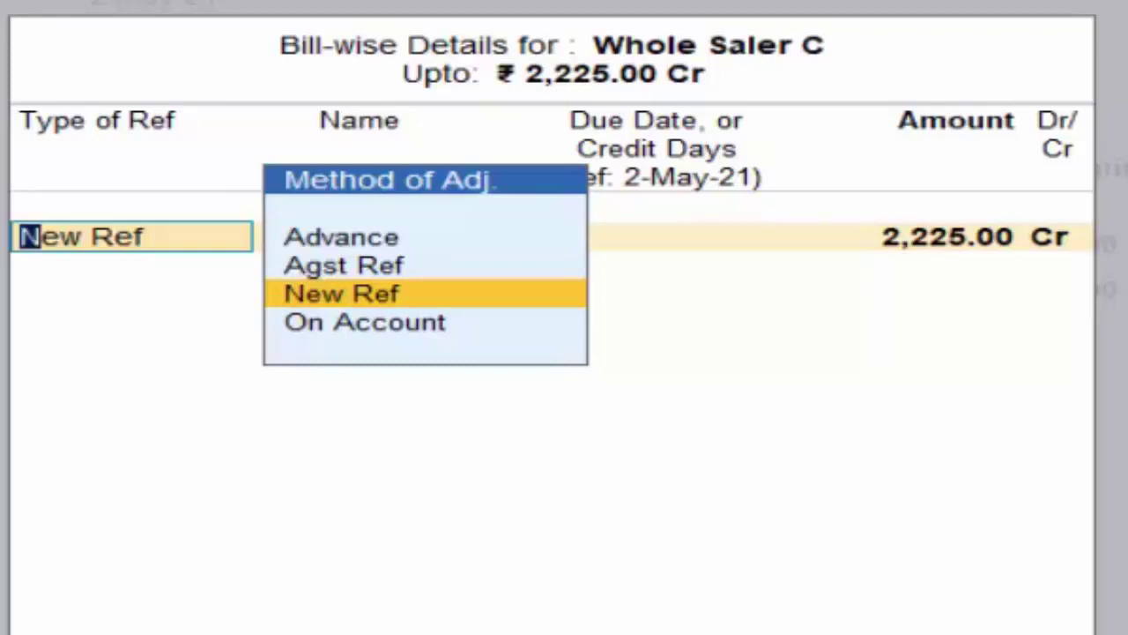
key(Return)
text(123)
key(Return)
key(Return)
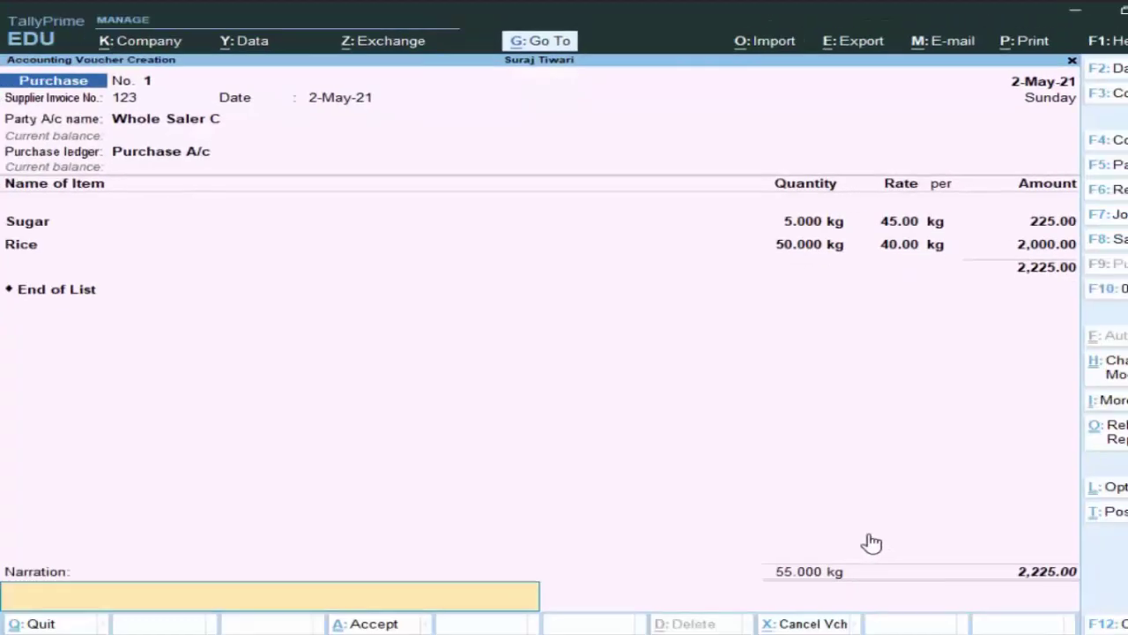
key(Return)
key(Return)
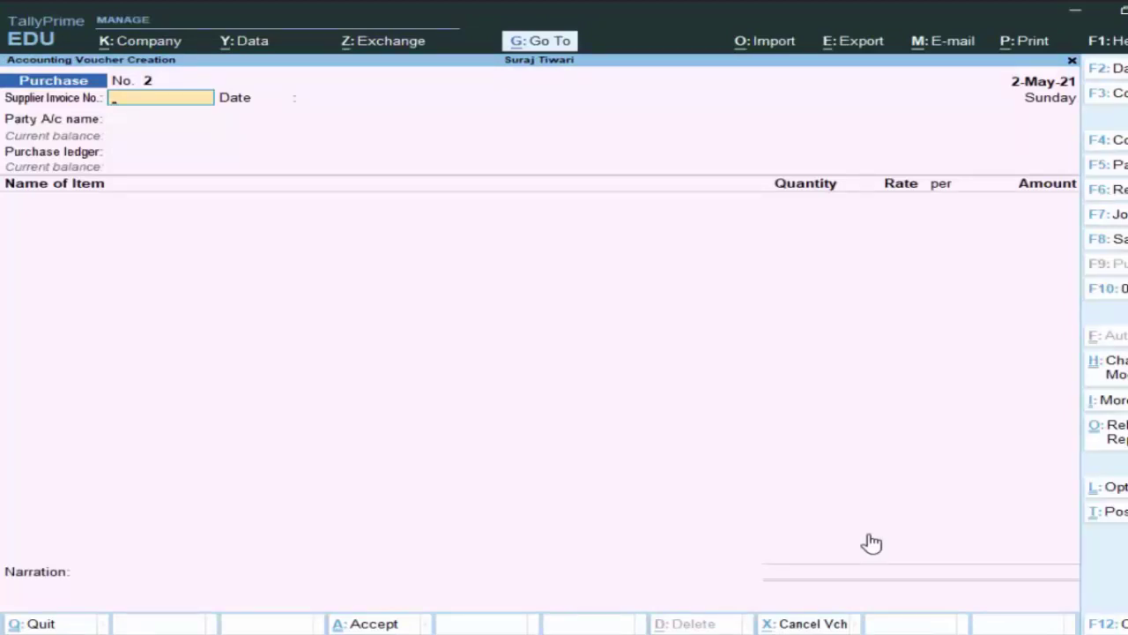
Step: Leave voucher creation and open the Whole Saler C purchase voucher from the Day Book
key(Escape)
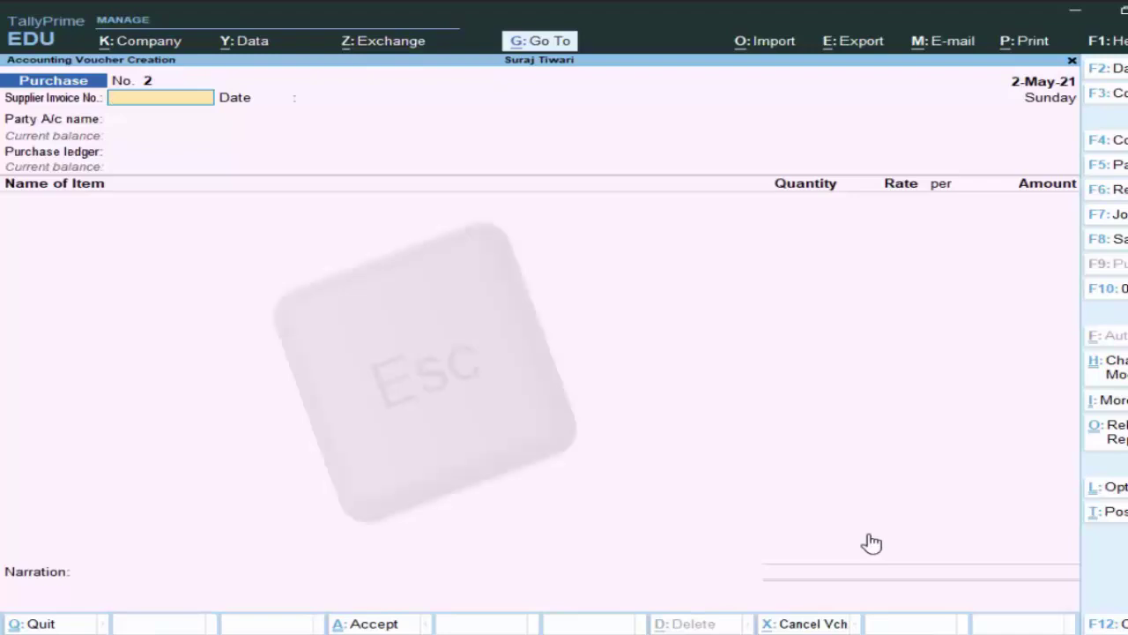
key(Escape)
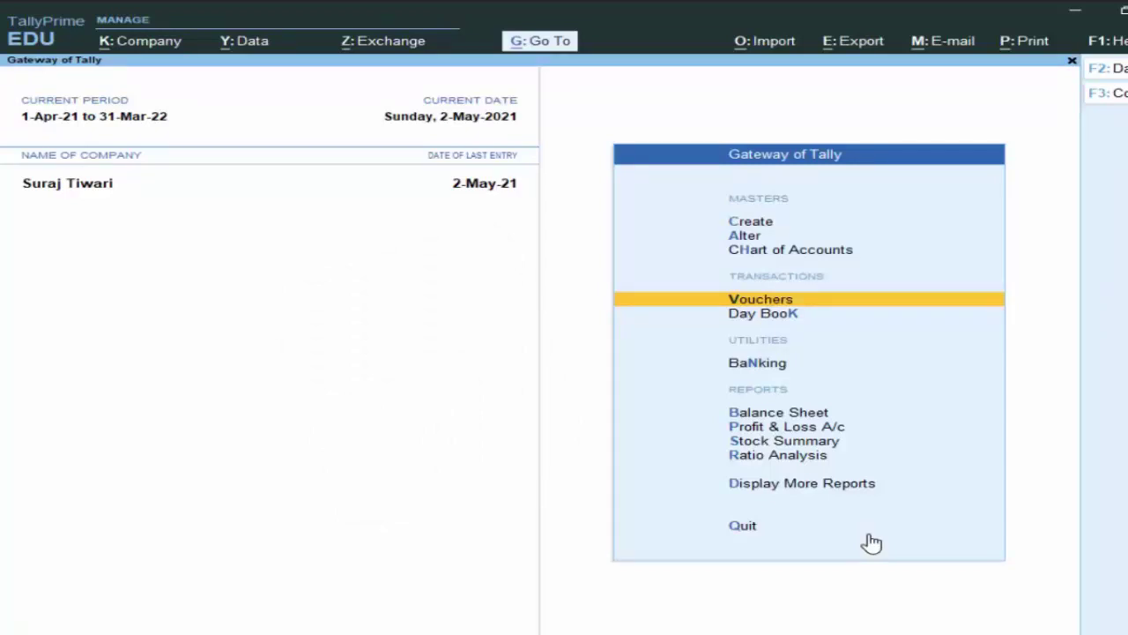
key(Up)
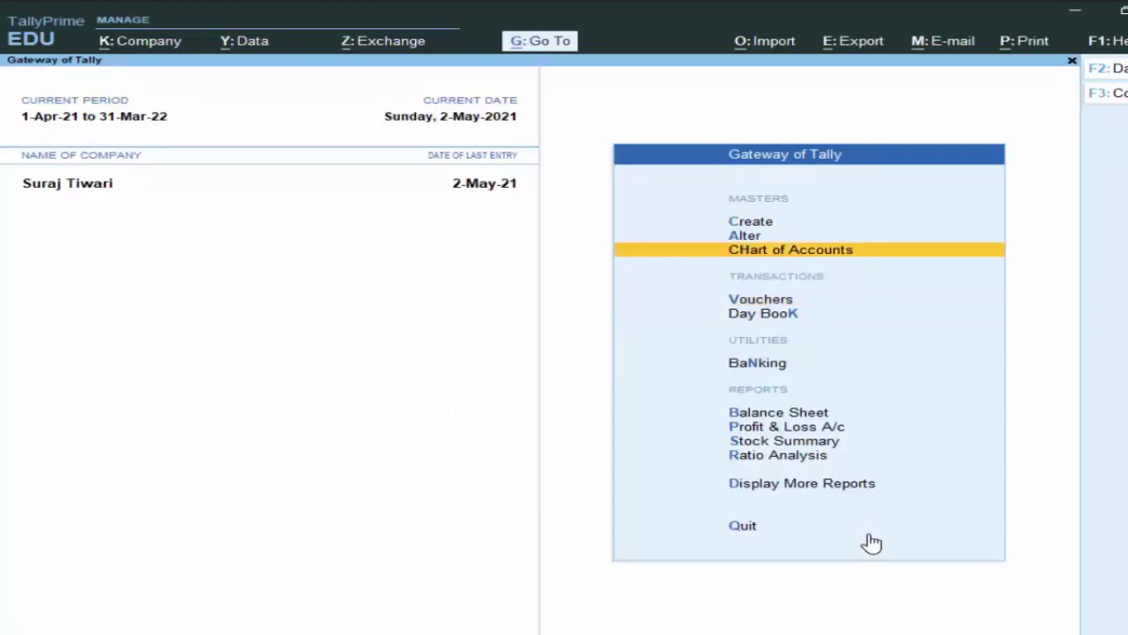
key(Down)
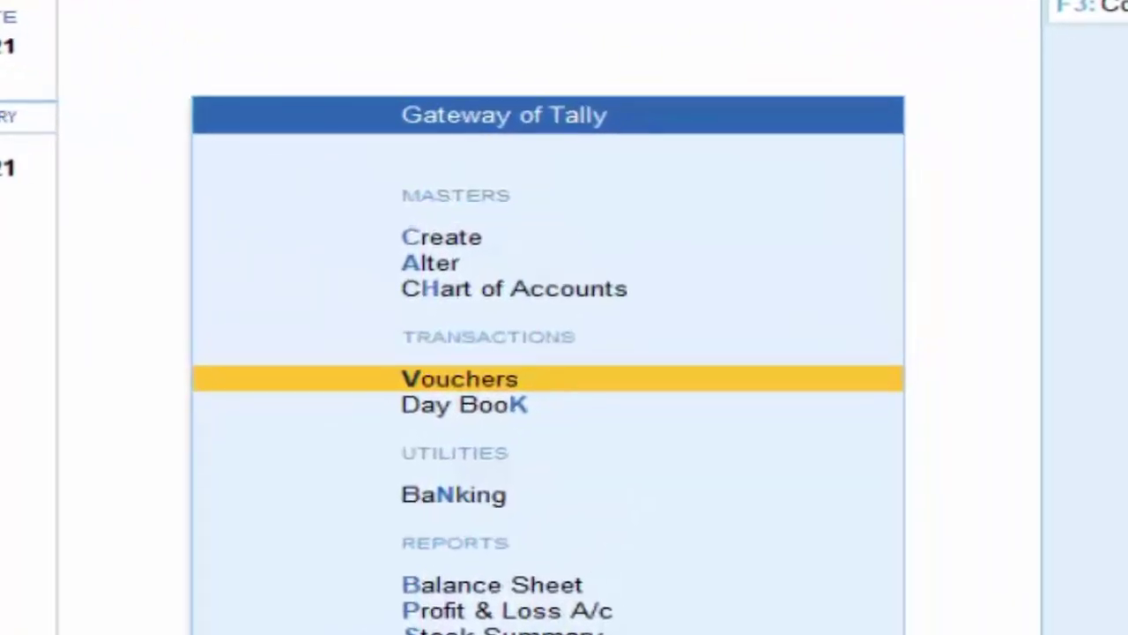
key(k)
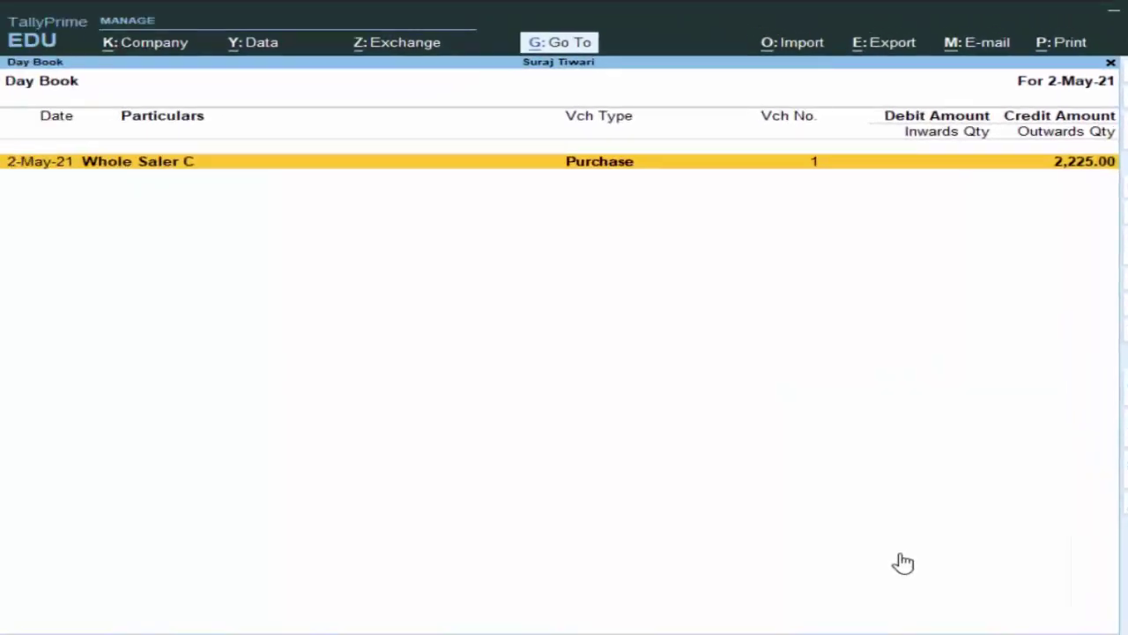
key(Return)
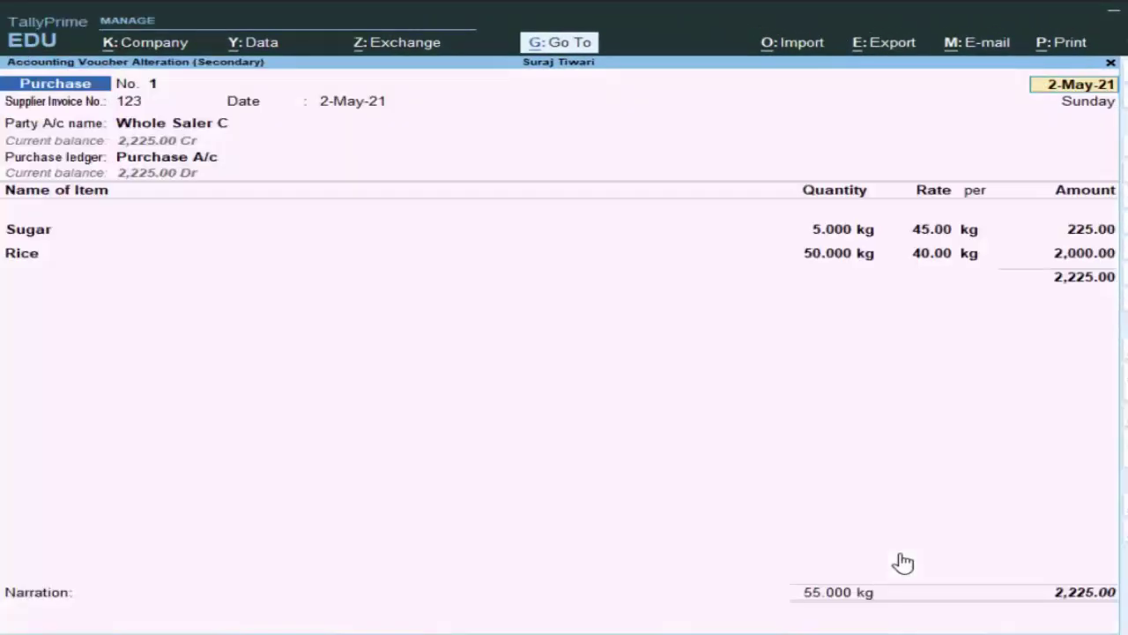
Step: Preview the printed invoice of the current purchase voucher, zoom in to examine its details, and close the preview
key(alt+p)
key(alt+p)
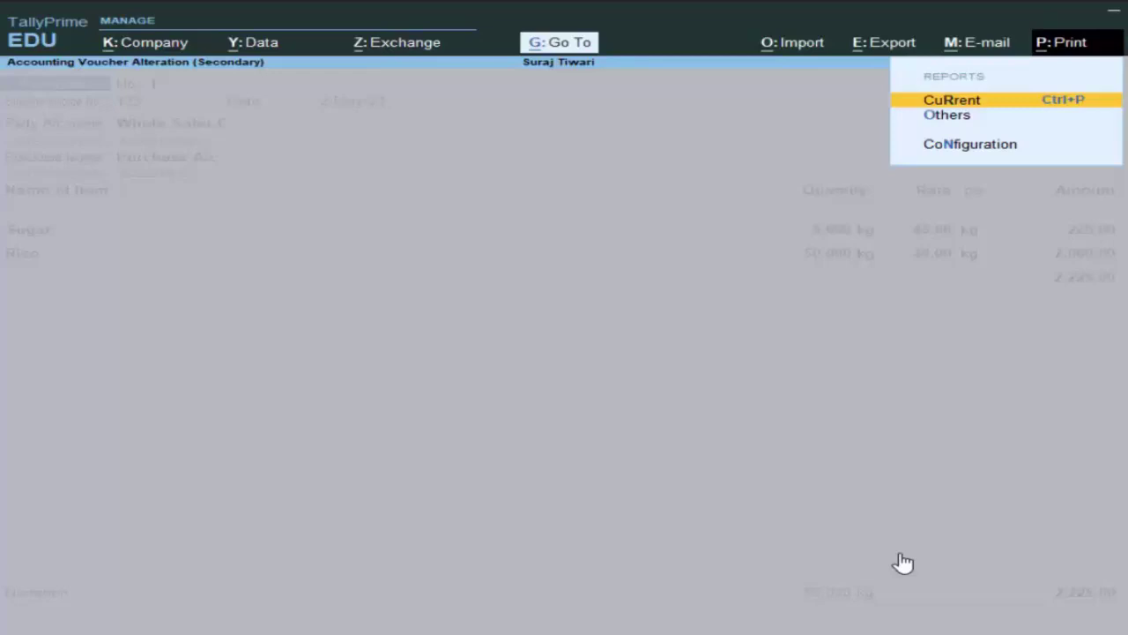
key(Return)
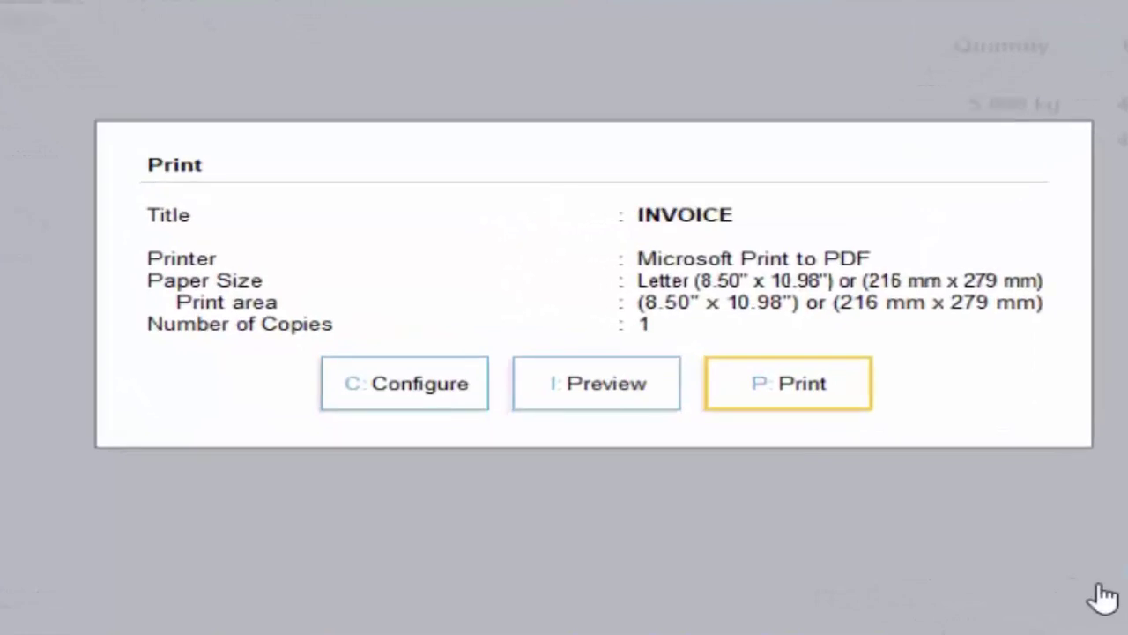
key(i)
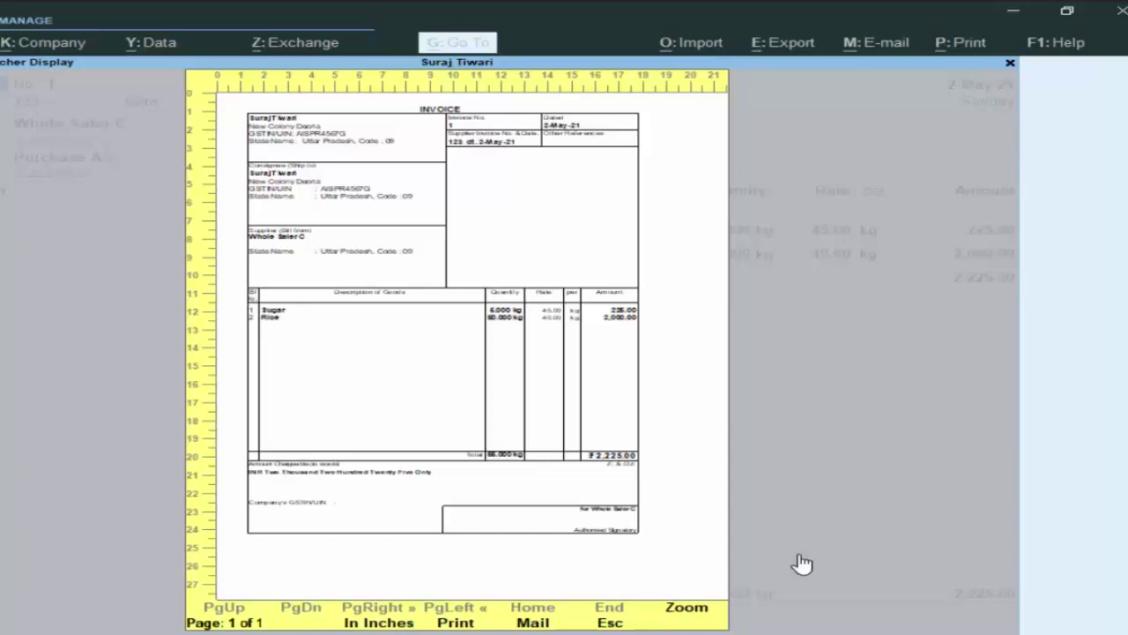
mouse_move(703, 627)
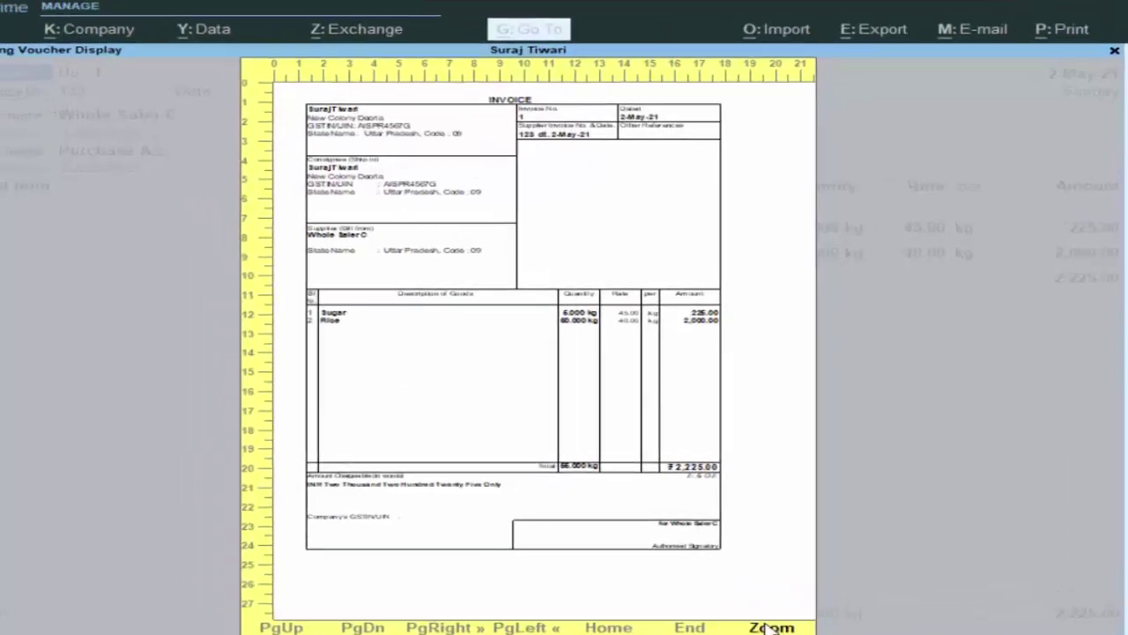
click(771, 627)
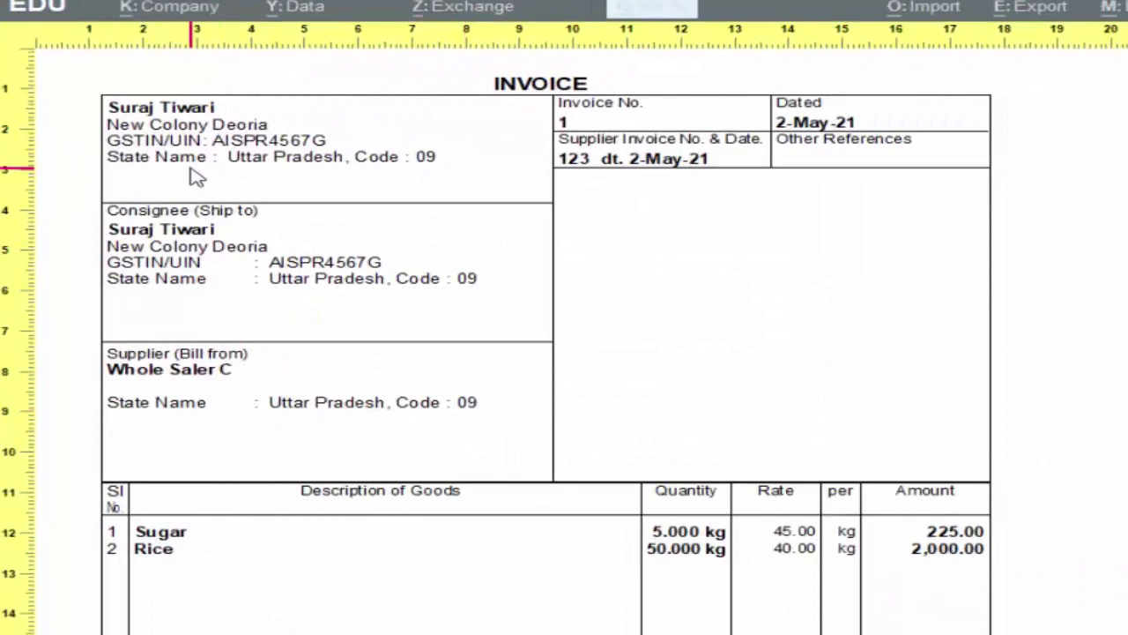
click(222, 390)
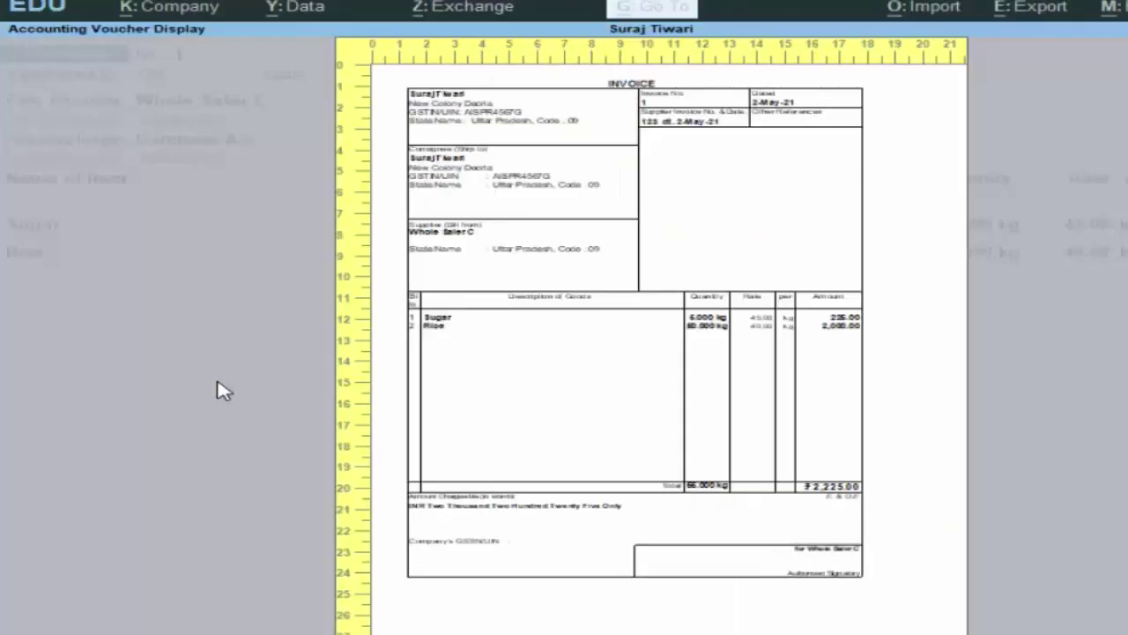
key(Escape)
key(Escape)
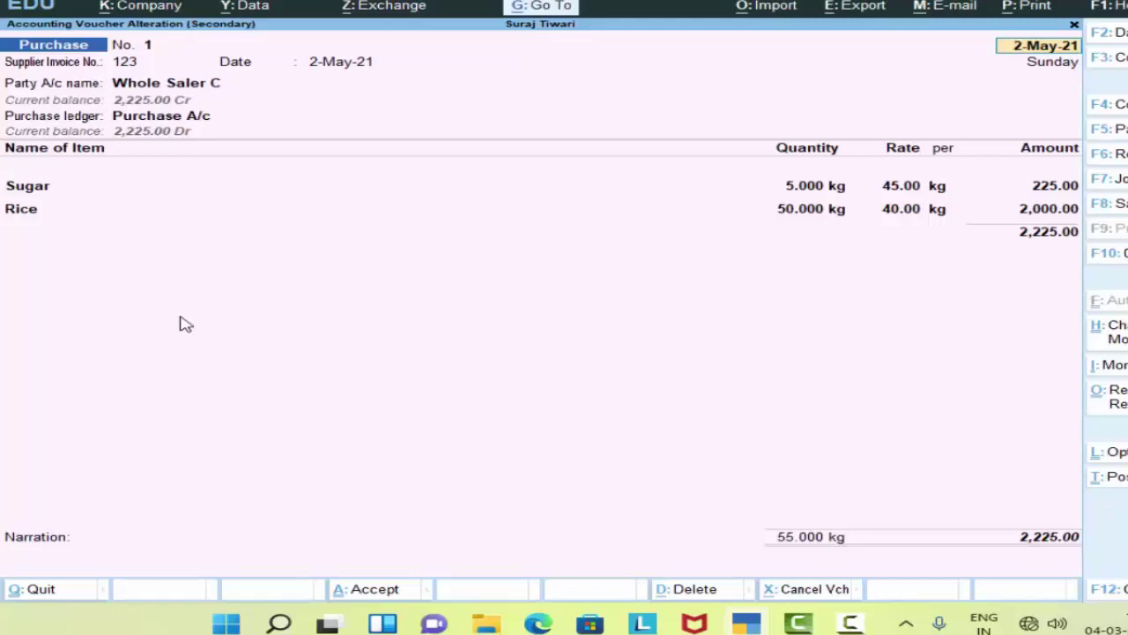
Step: Quit the purchase voucher without altering it and return from the Day Book to the Gateway of Tally
key(Escape)
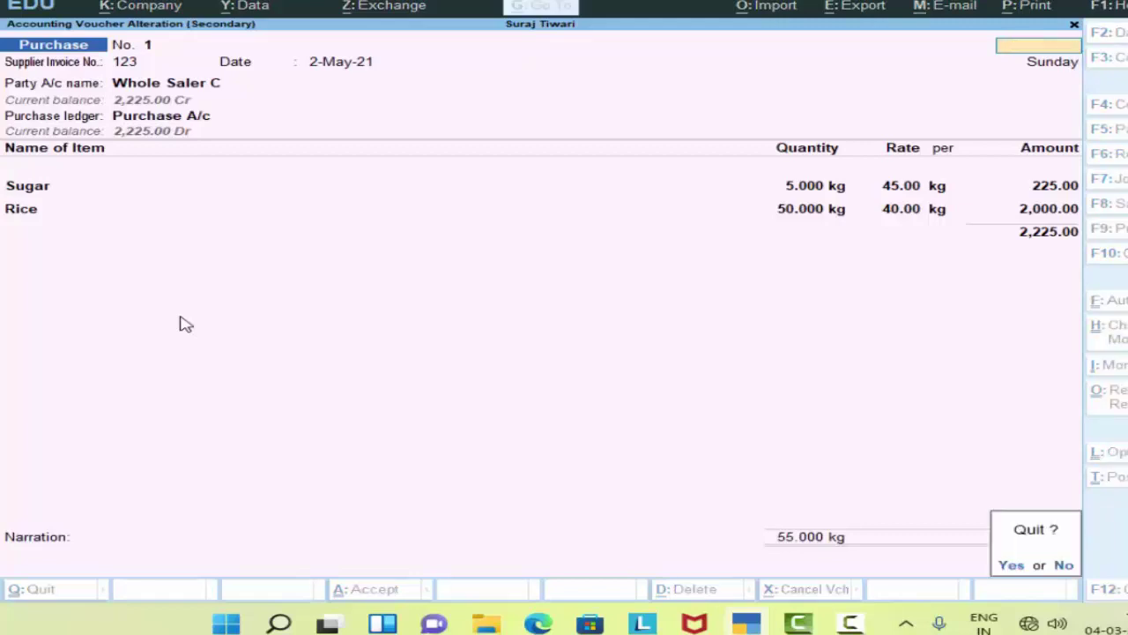
key(y)
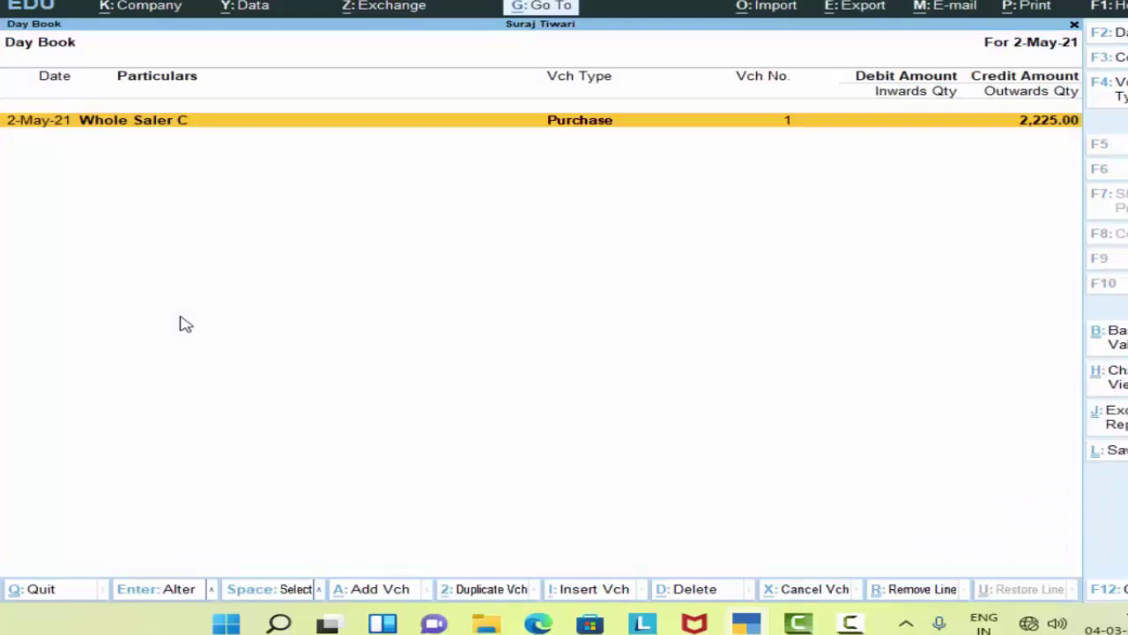
key(Escape)
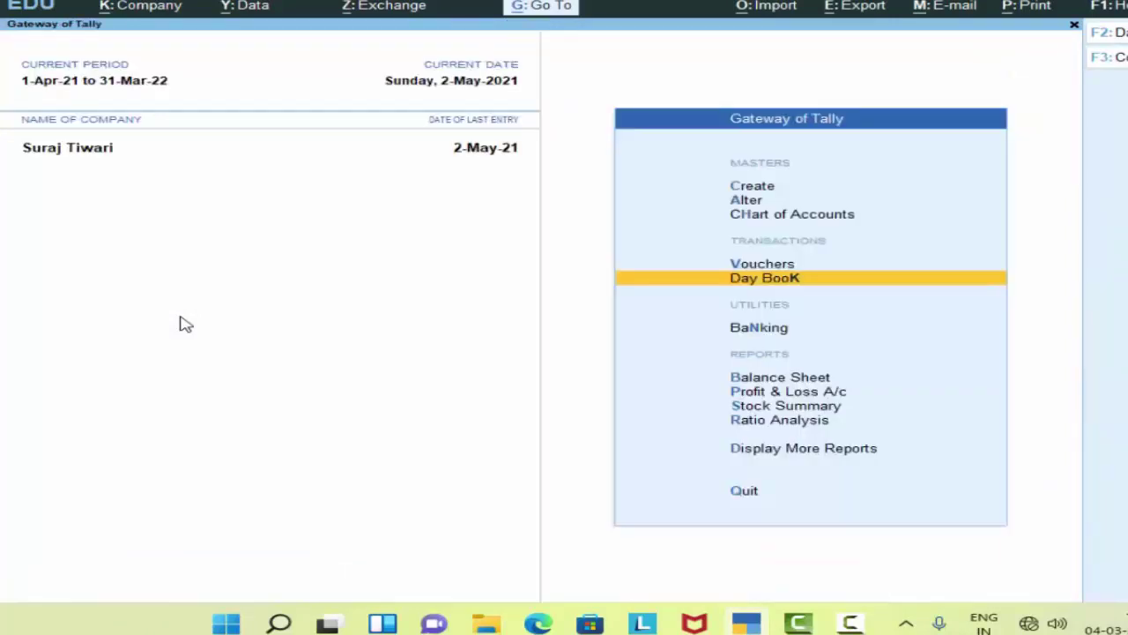
Step: Start a new payment voucher and open its configuration options
key(v)
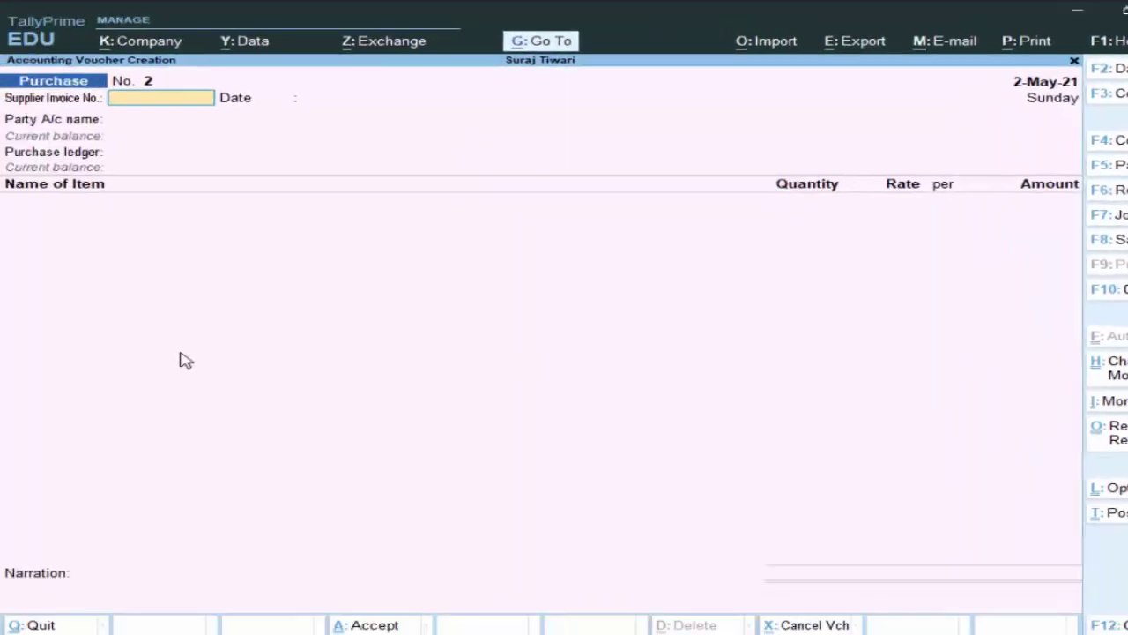
key(F5)
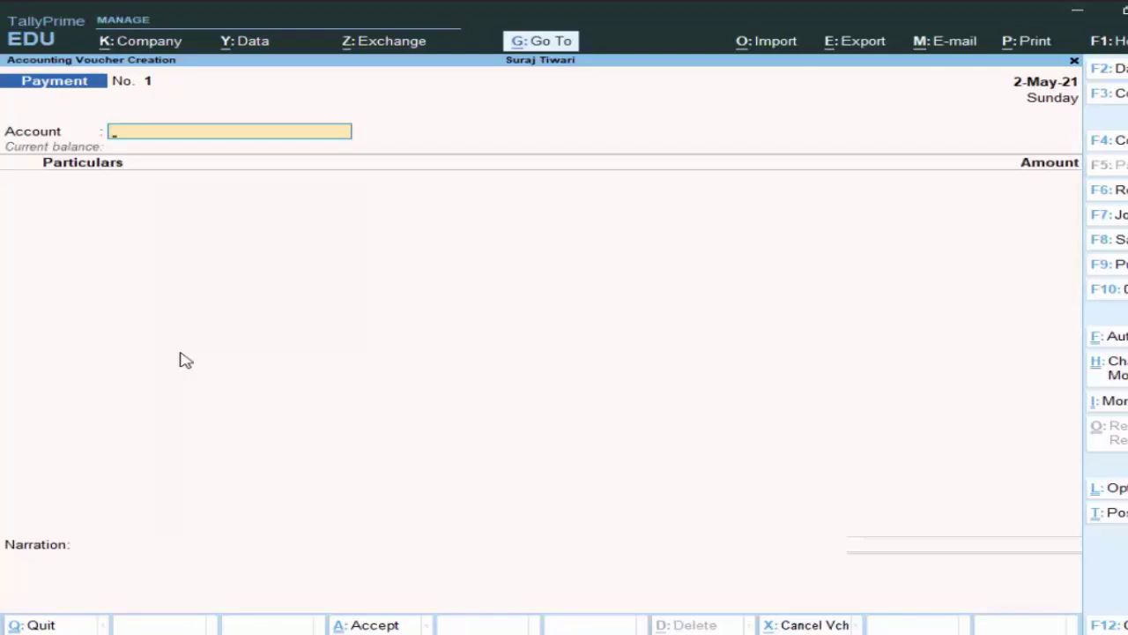
key(F12)
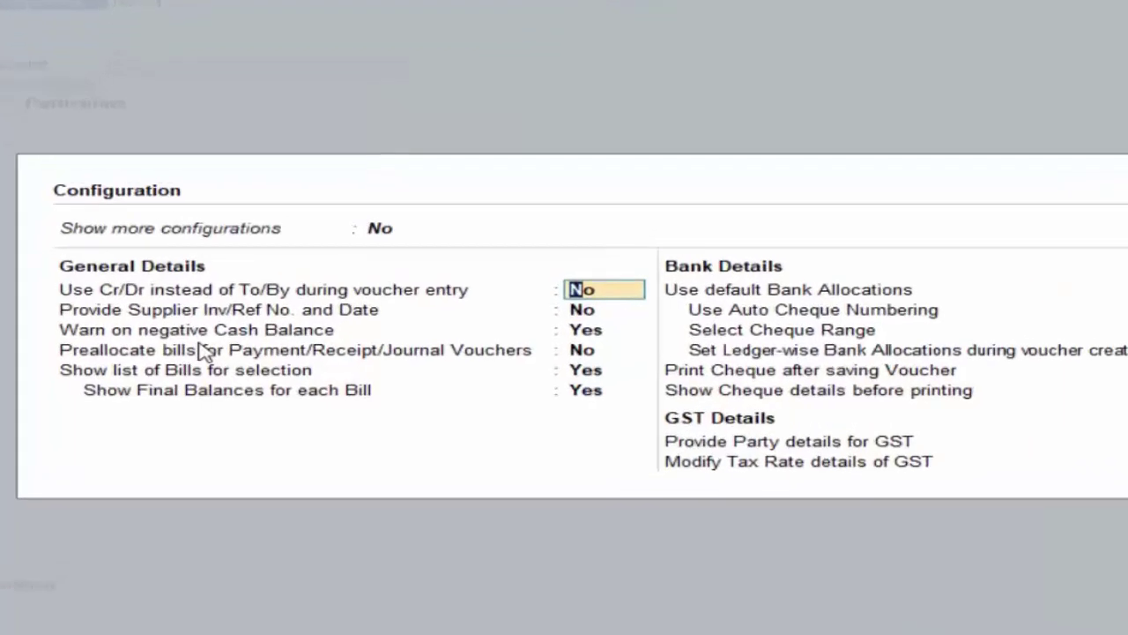